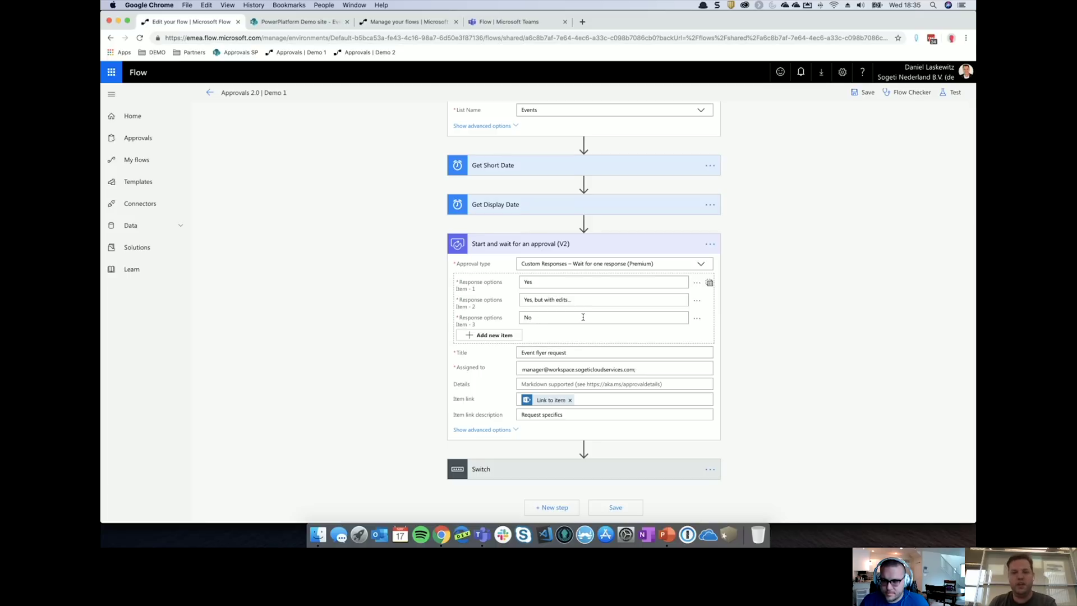
Add a blank fourth response option to the approval action and delete it again
left_click(498, 336)
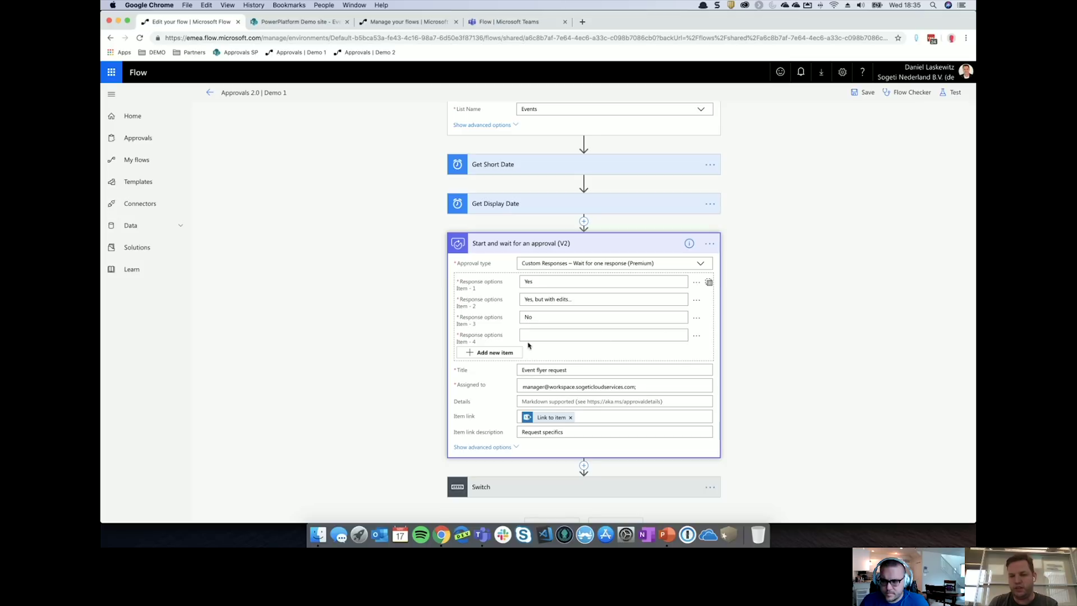
left_click(697, 335)
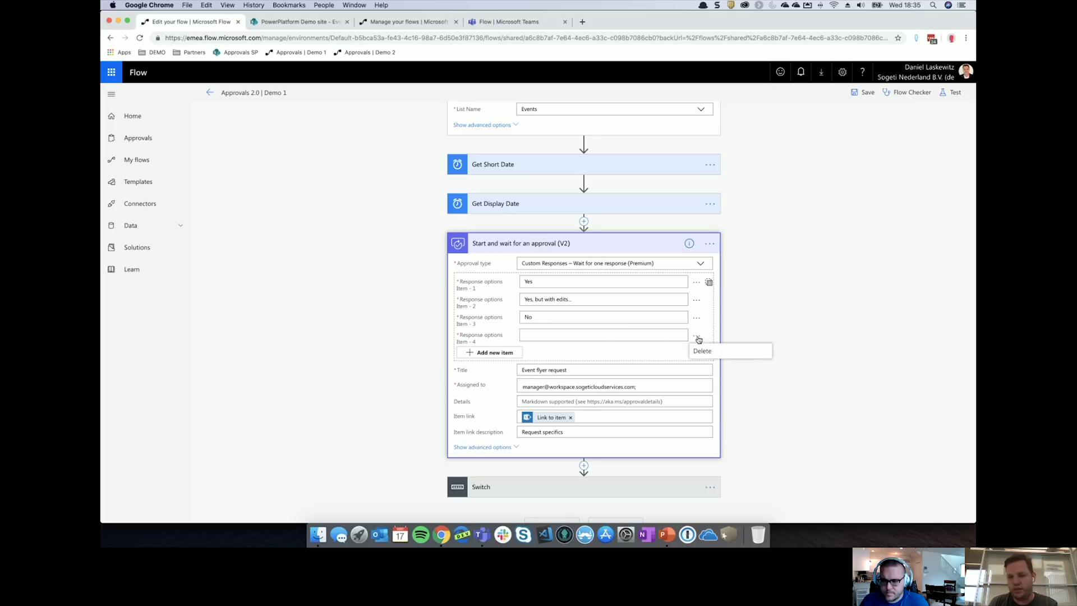
left_click(711, 352)
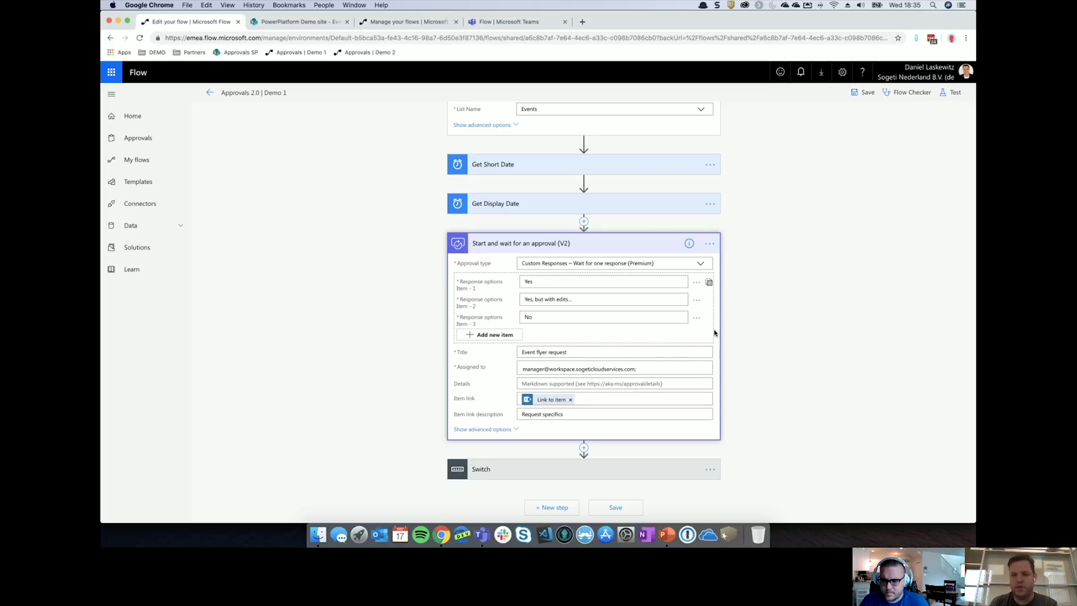
View the approval's response options as a single array and return to the separate item fields
left_click(709, 282)
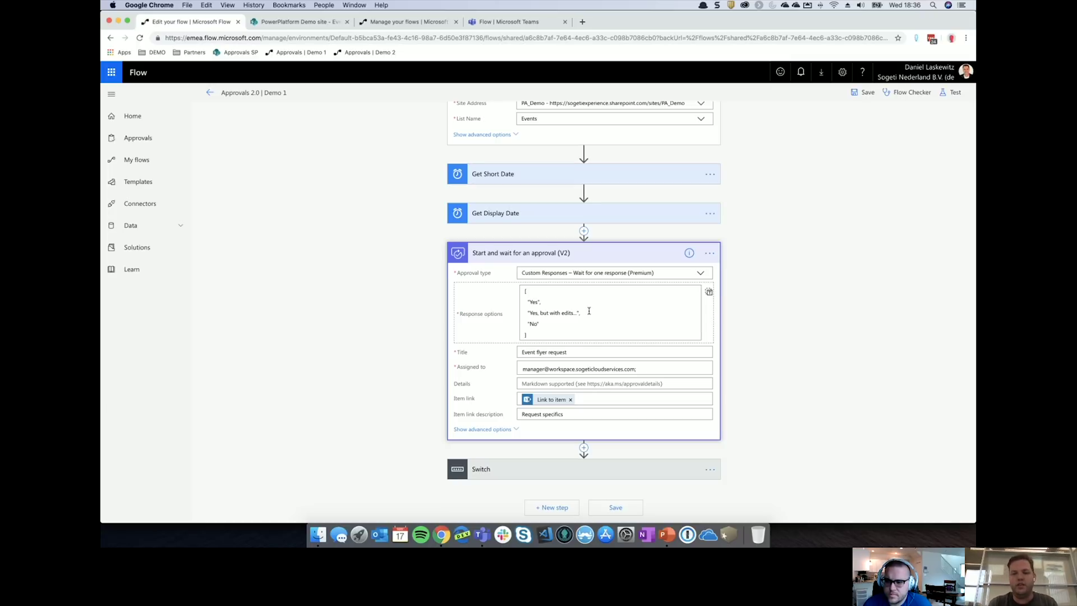
left_click(708, 292)
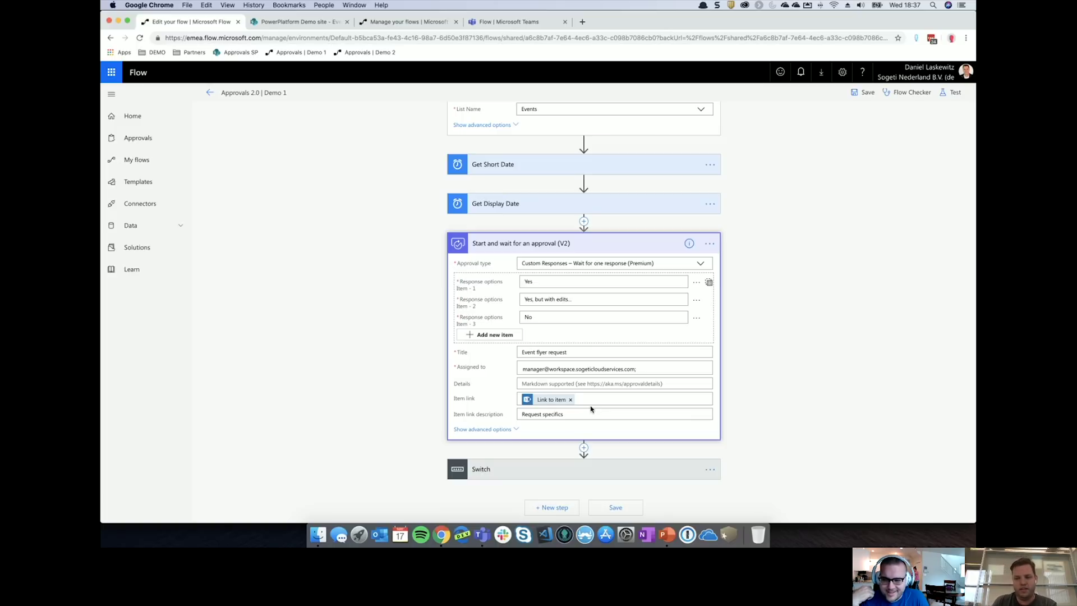
left_click(770, 398)
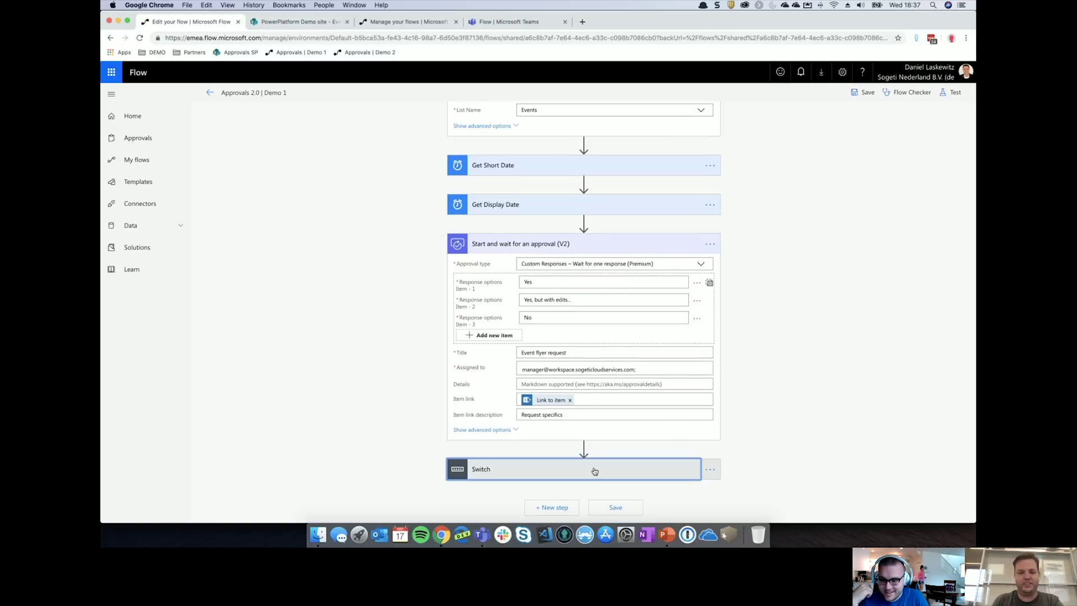
Expand the Switch action and inspect the dynamic content used in its On field
left_click(596, 470)
scroll(937, 233, "down", 2)
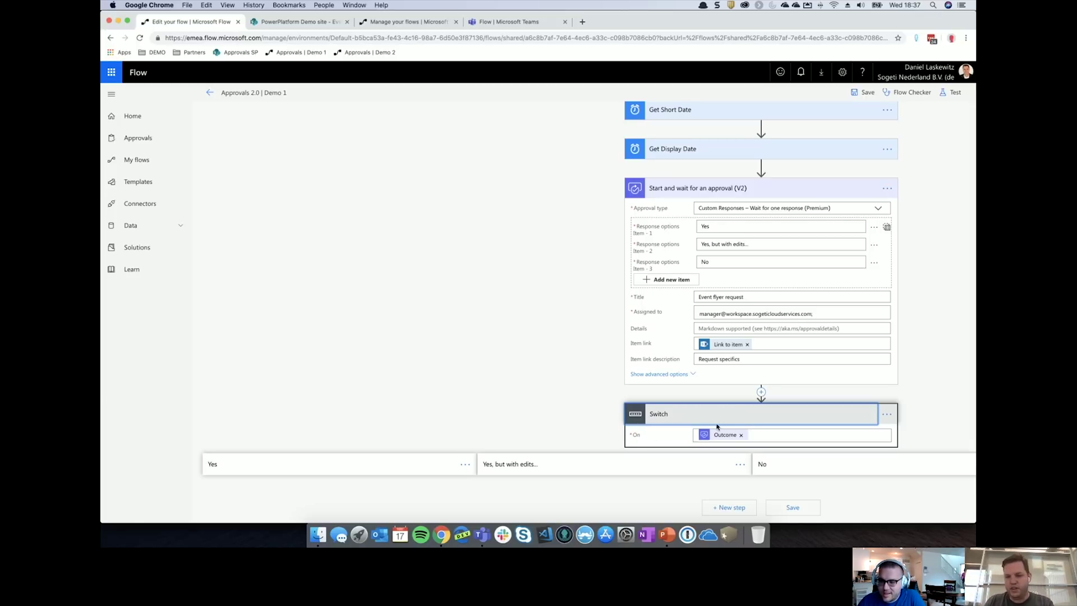
left_click(760, 433)
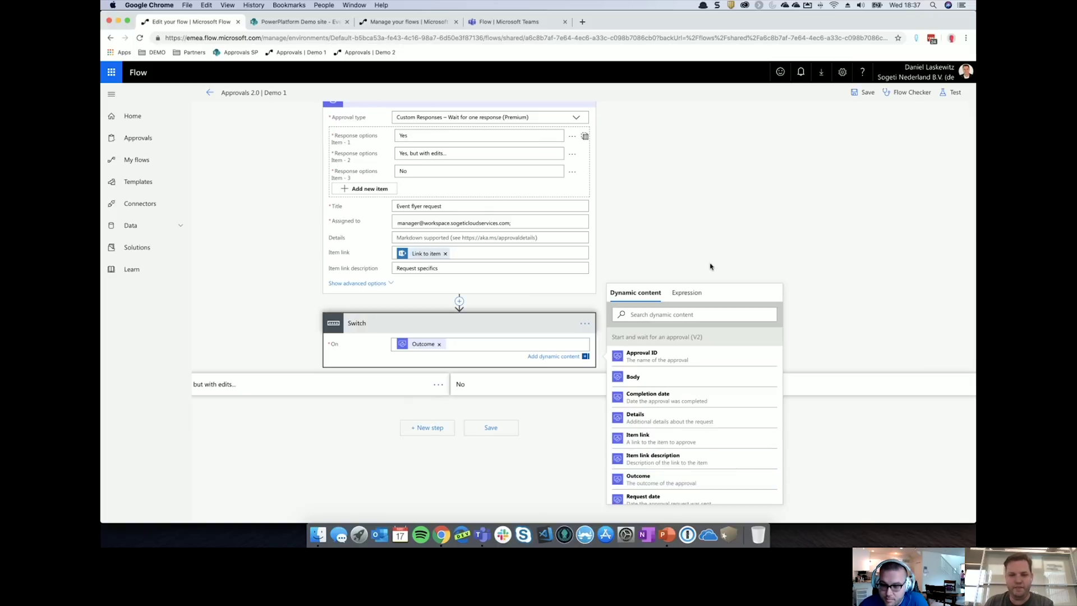
left_click(683, 257)
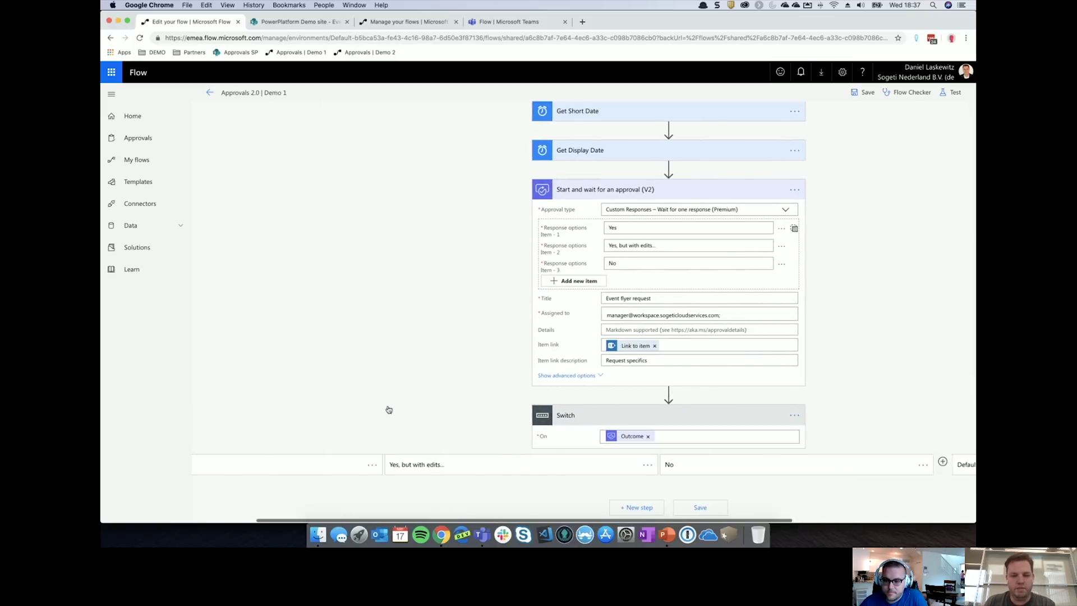
Expand the Yes case of the Switch and review its chain of actions
left_click(286, 465)
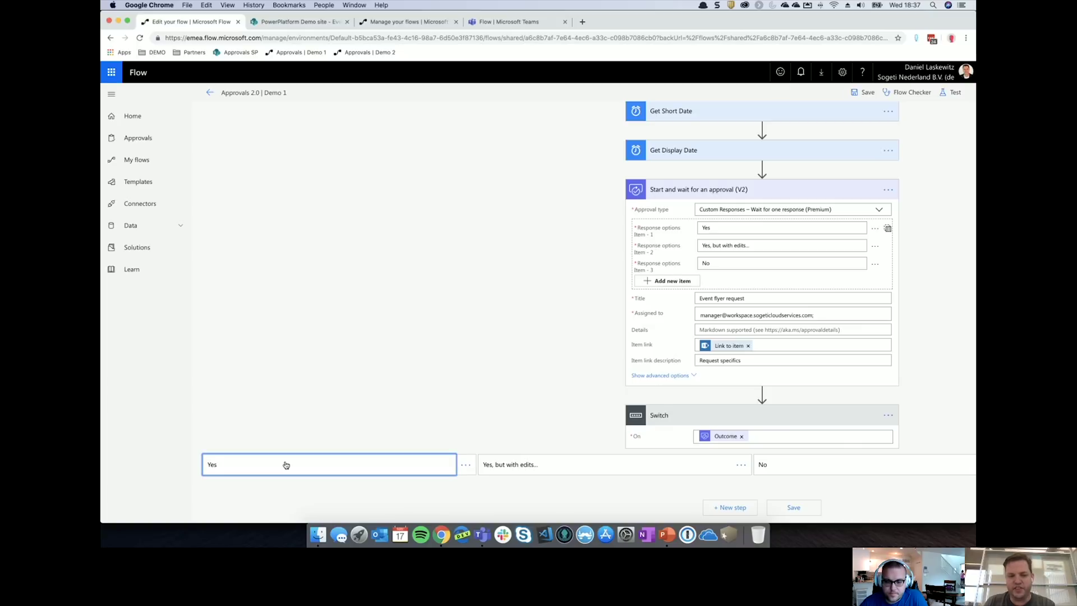
scroll(351, 351, "down", 4)
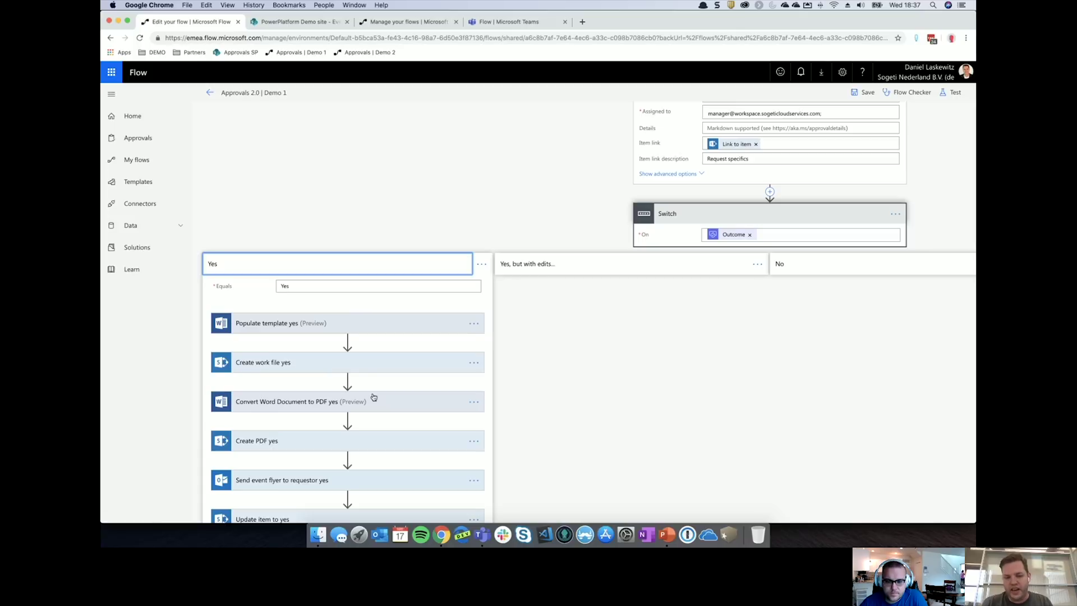
scroll(556, 423, "down", 2)
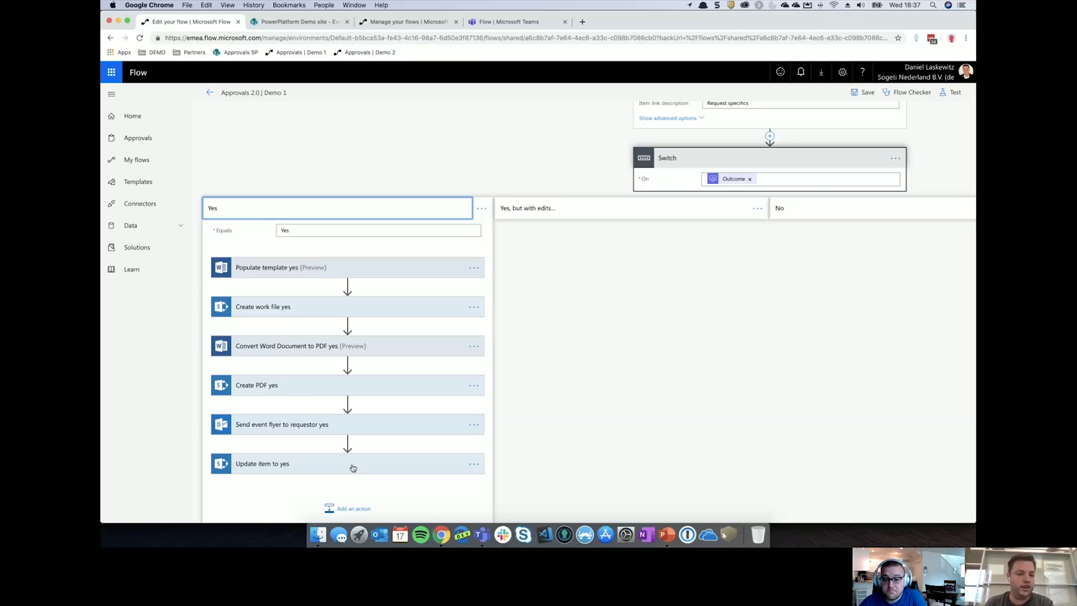
Expand the "Yes, but with edits..." case and compare its actions with the Yes case and the flow's initial date steps
left_click(585, 218)
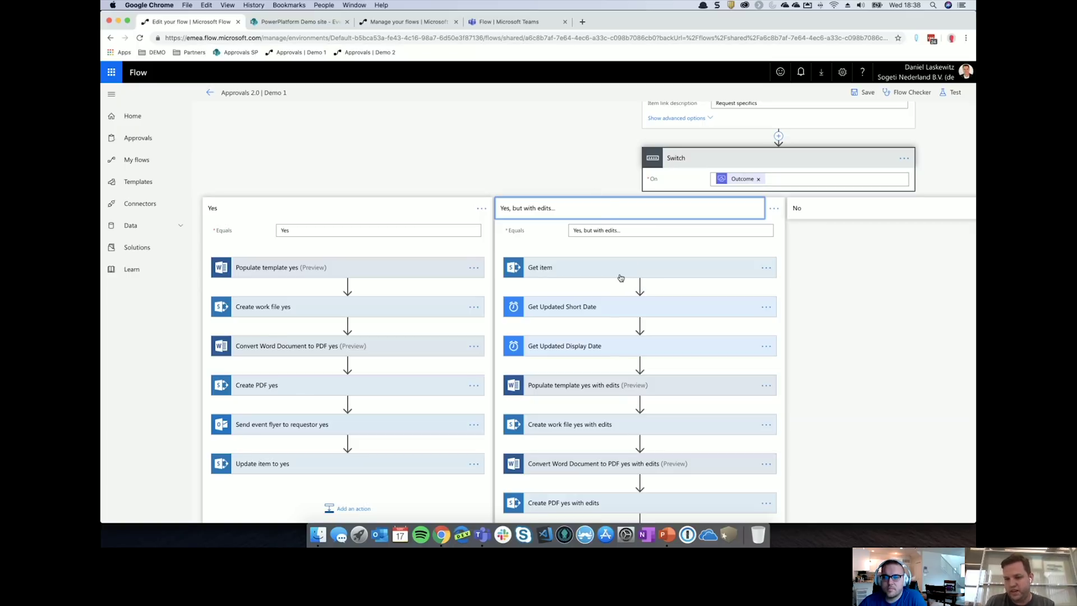
scroll(812, 289, "down", 2)
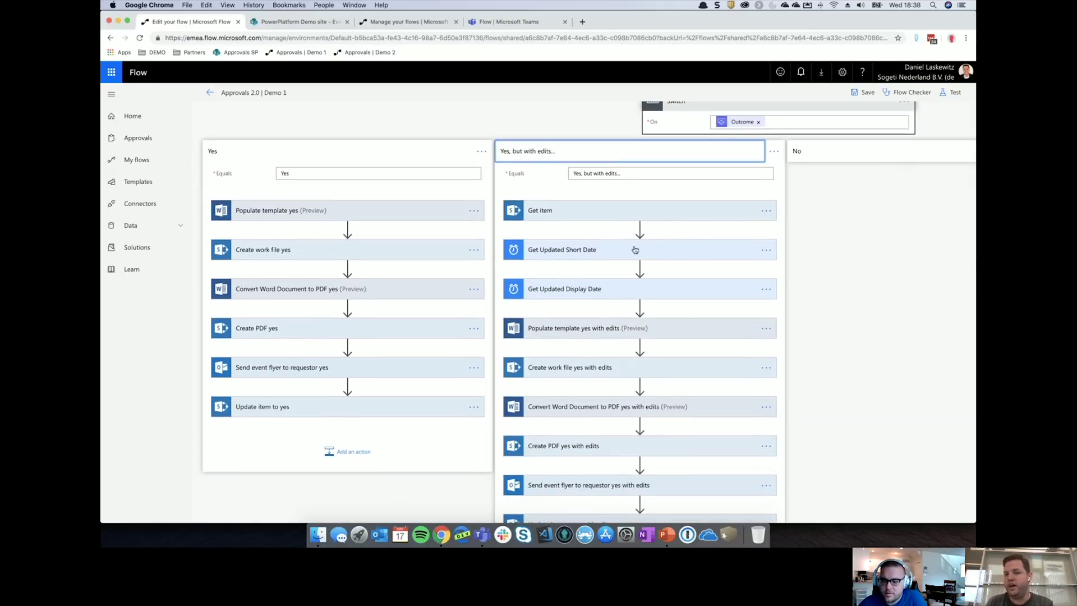
scroll(566, 296, "up", 15)
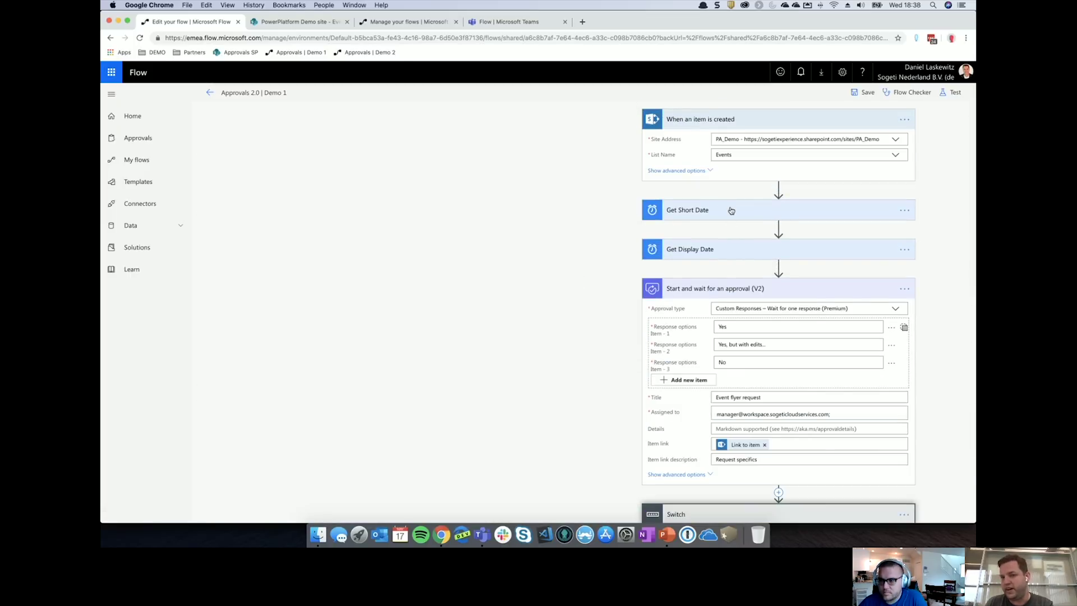
scroll(589, 237, "down", 10)
scroll(589, 238, "down", 1)
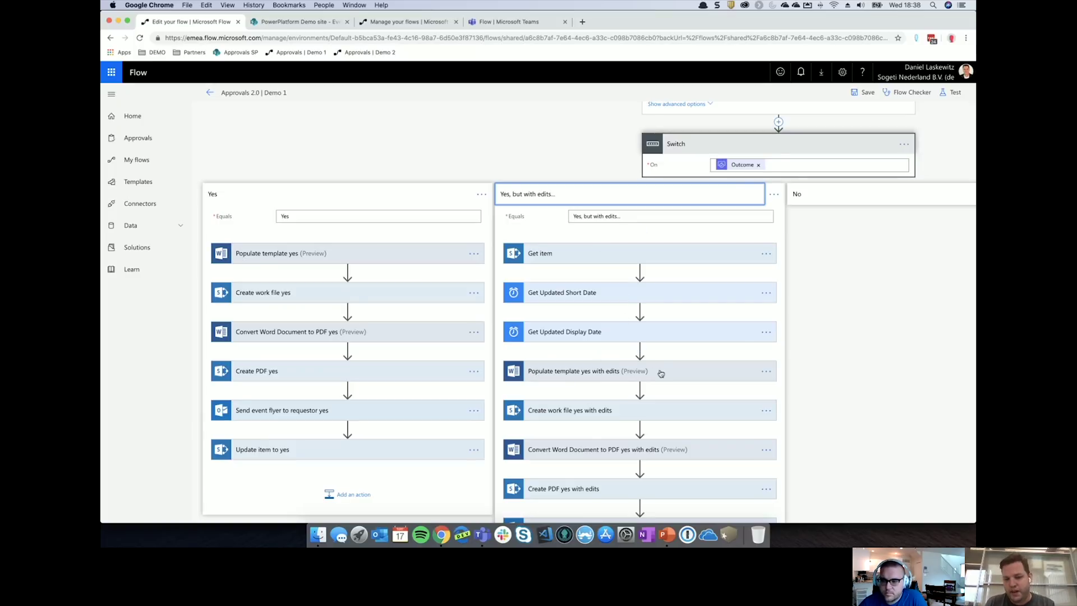
scroll(817, 338, "down", 5)
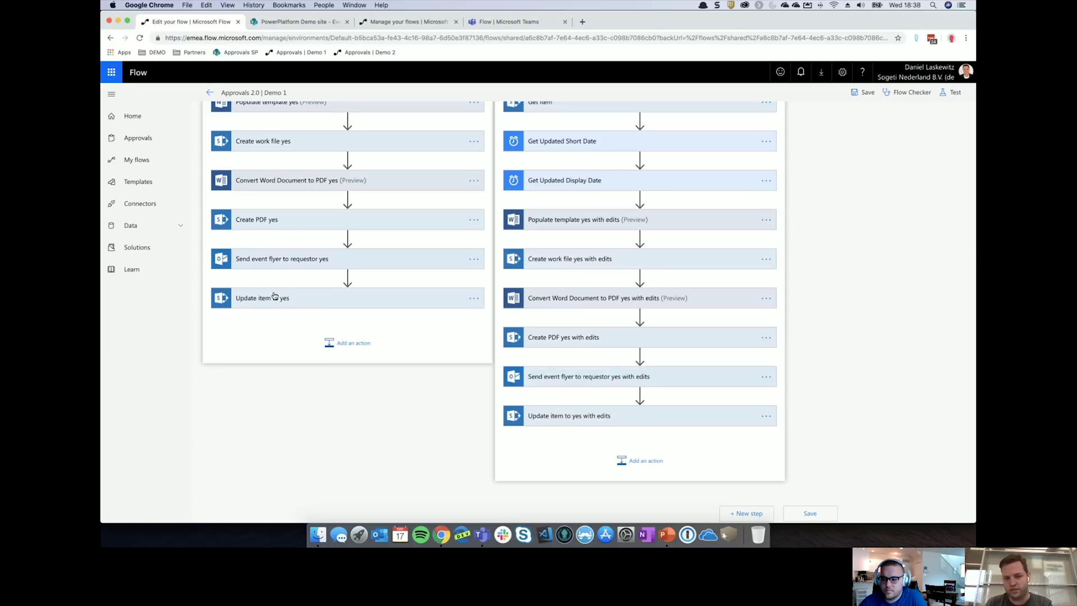
Expand the No case of the Switch to review its actions
scroll(843, 274, "right", 8)
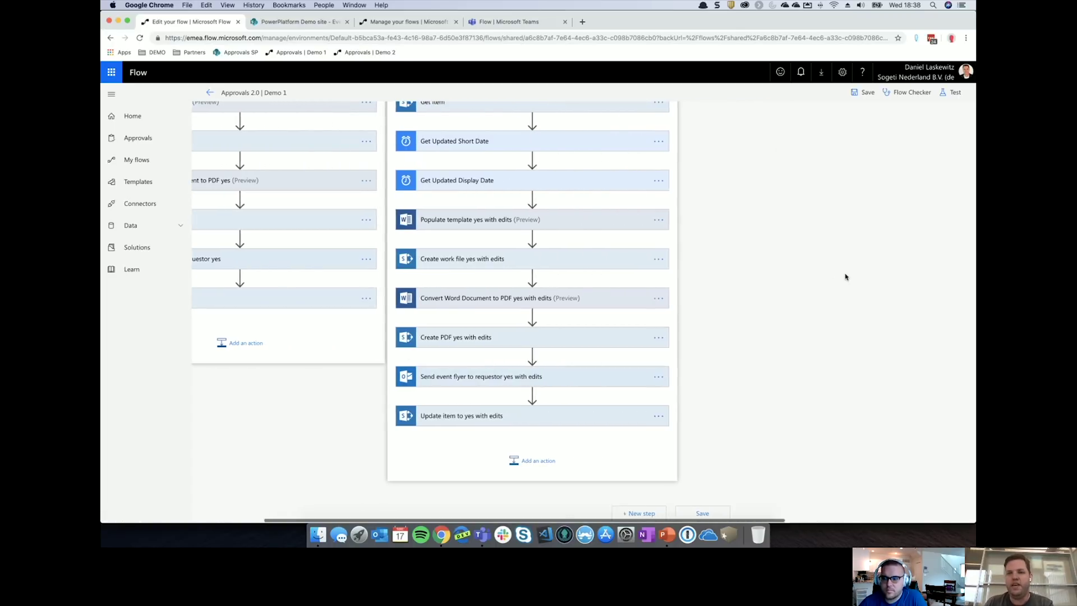
scroll(844, 276, "up", 5)
left_click(589, 288)
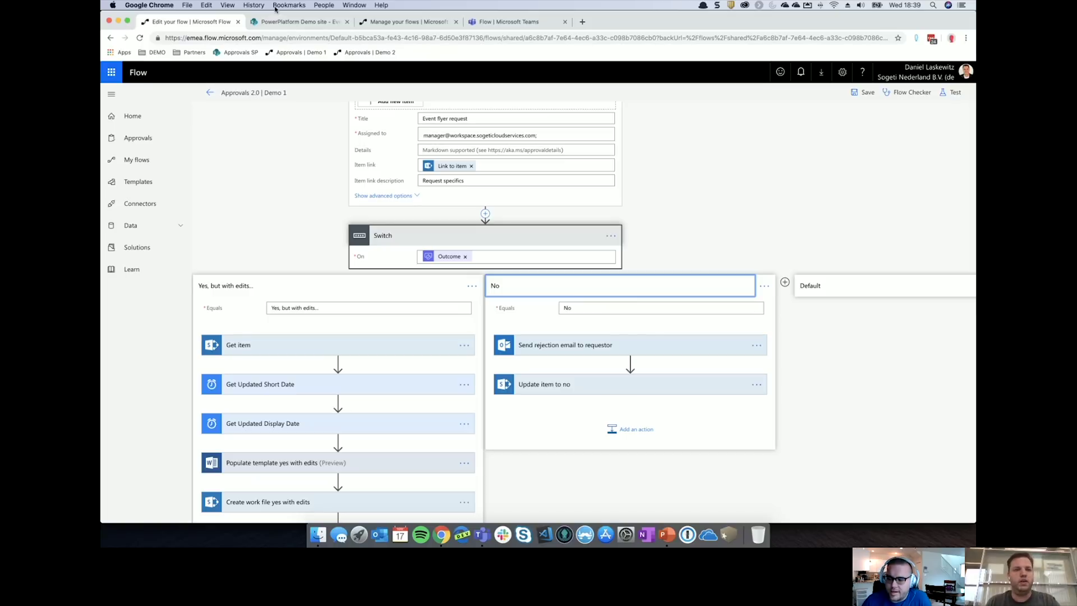
Create a new item in the SharePoint Events list with the title "Awesome event" and the date 6/10/2019
left_click(280, 23)
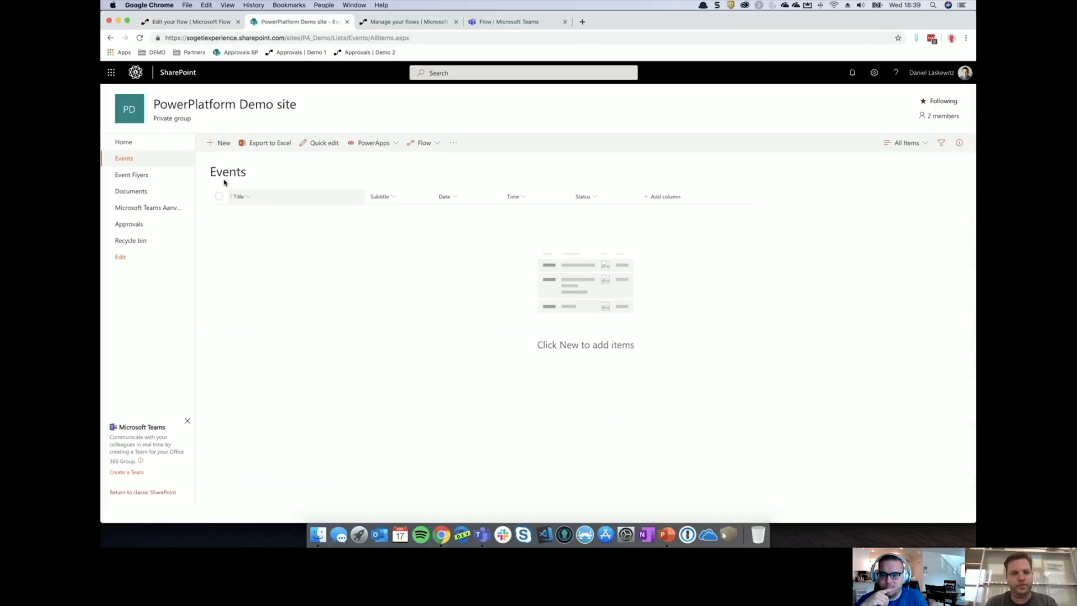
left_click(222, 145)
left_click(739, 174)
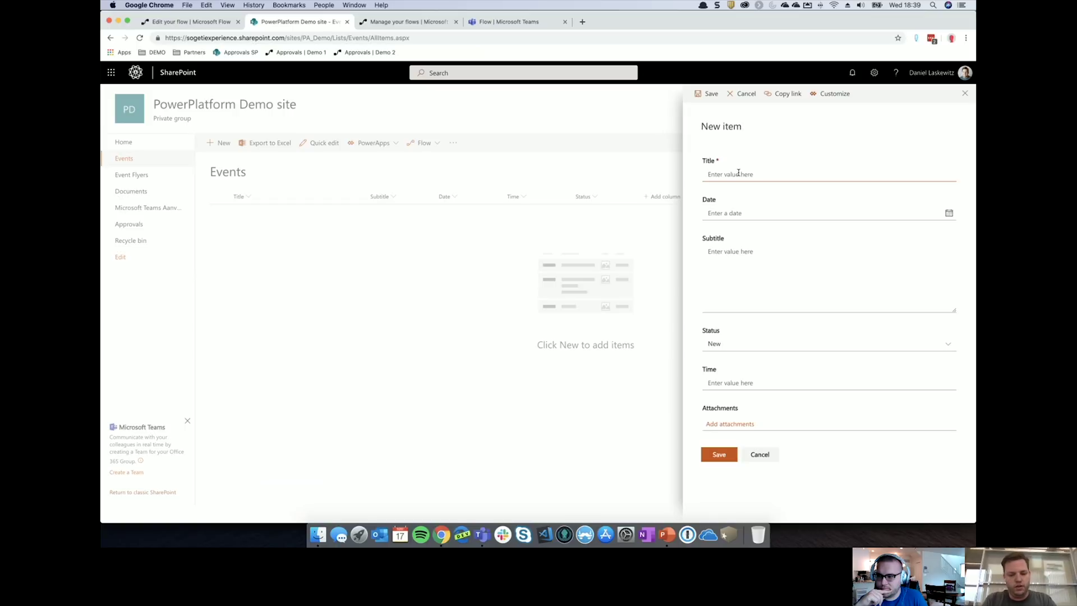
type("Awesome event")
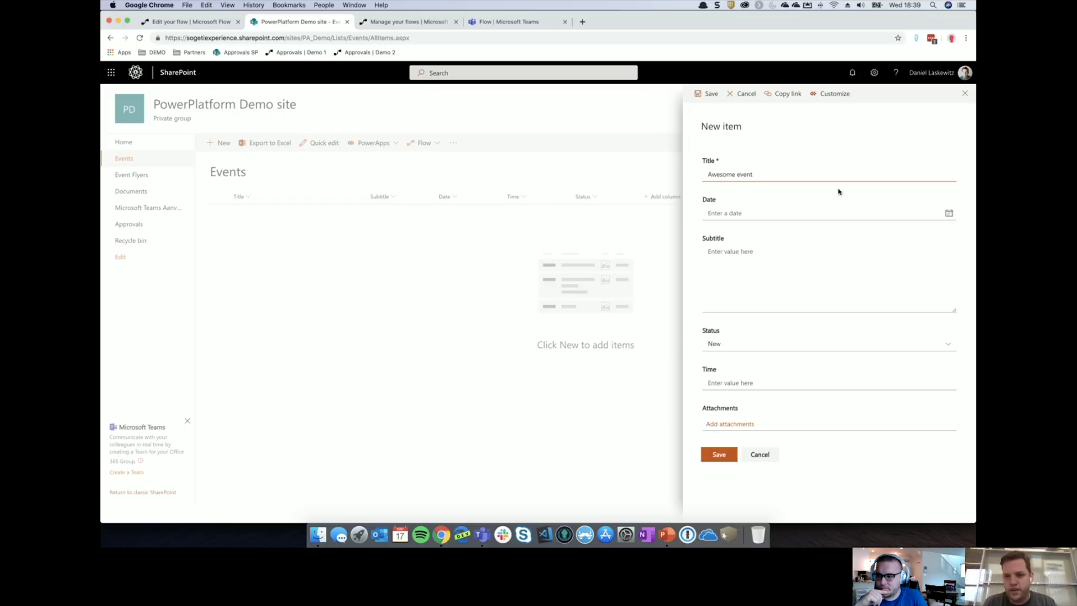
left_click(948, 213)
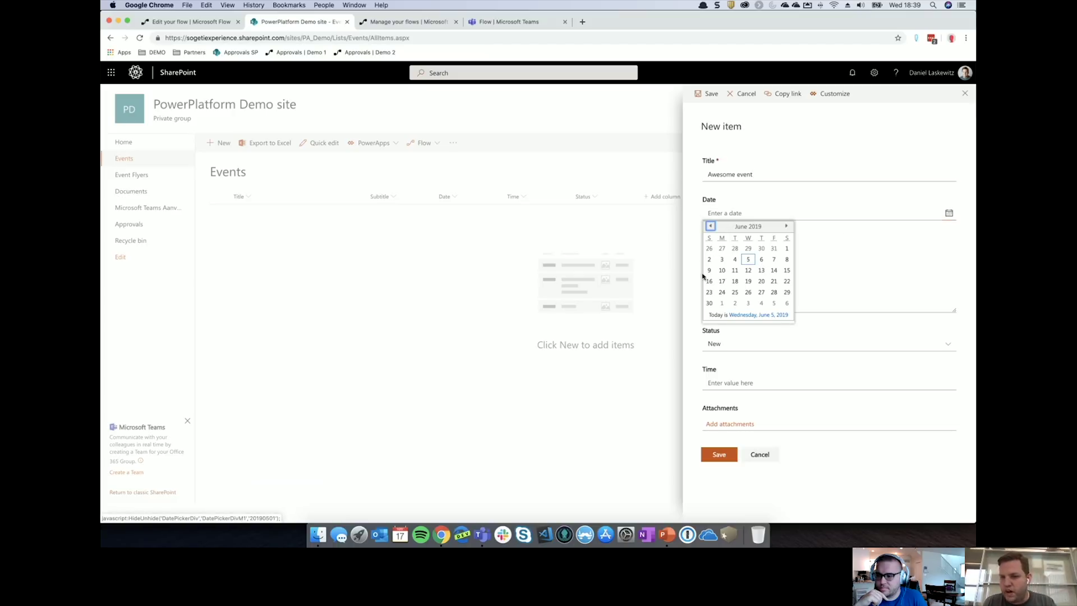
left_click(723, 270)
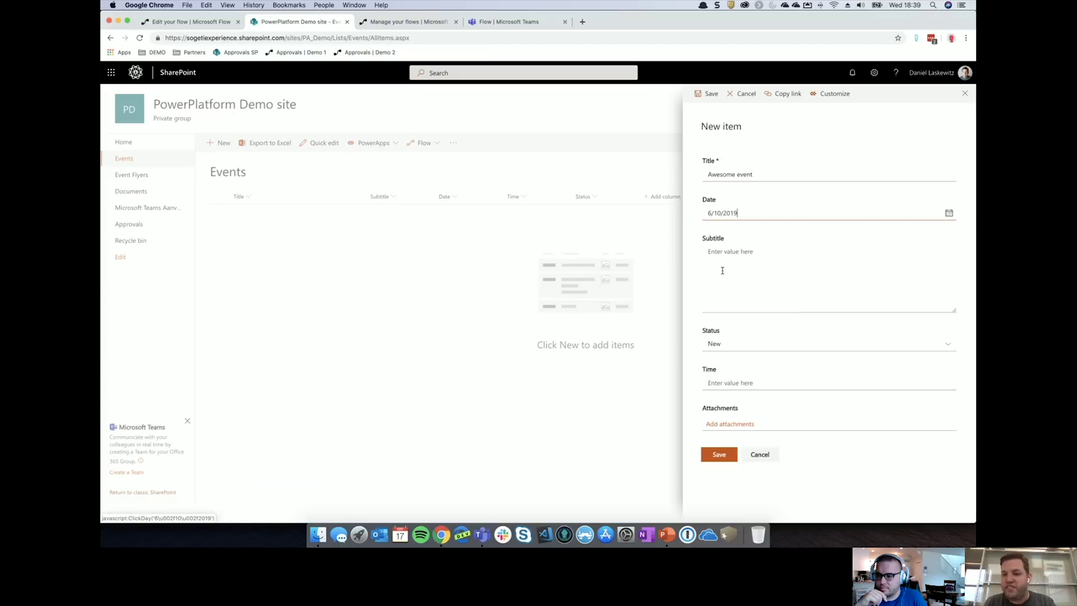
Enter the subtitle "It will knock your socks off" and the time 09:00, and save the new event item
left_click(790, 266)
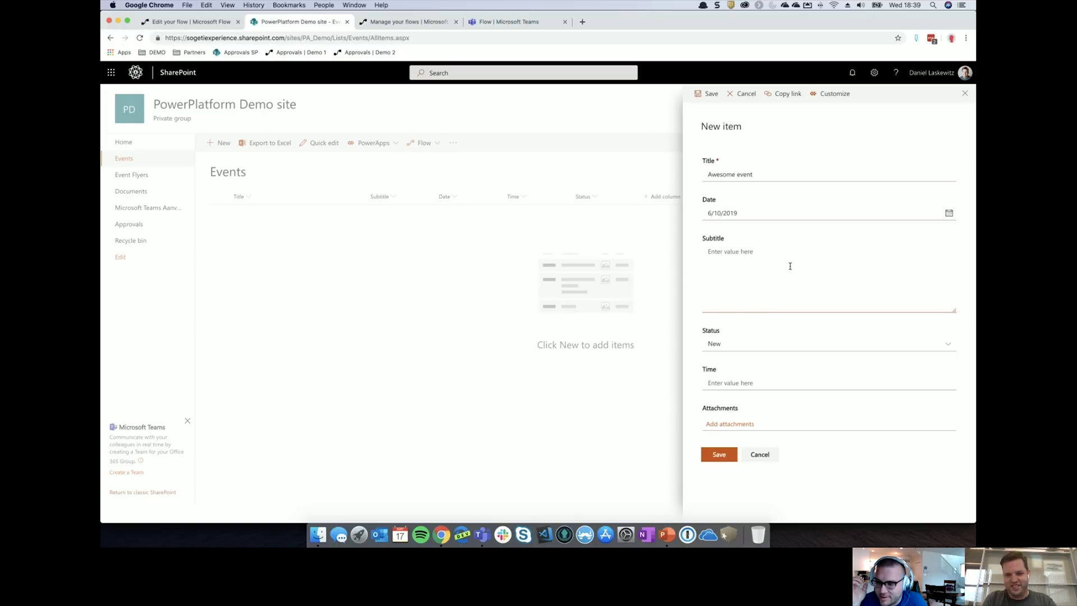
type("It wil")
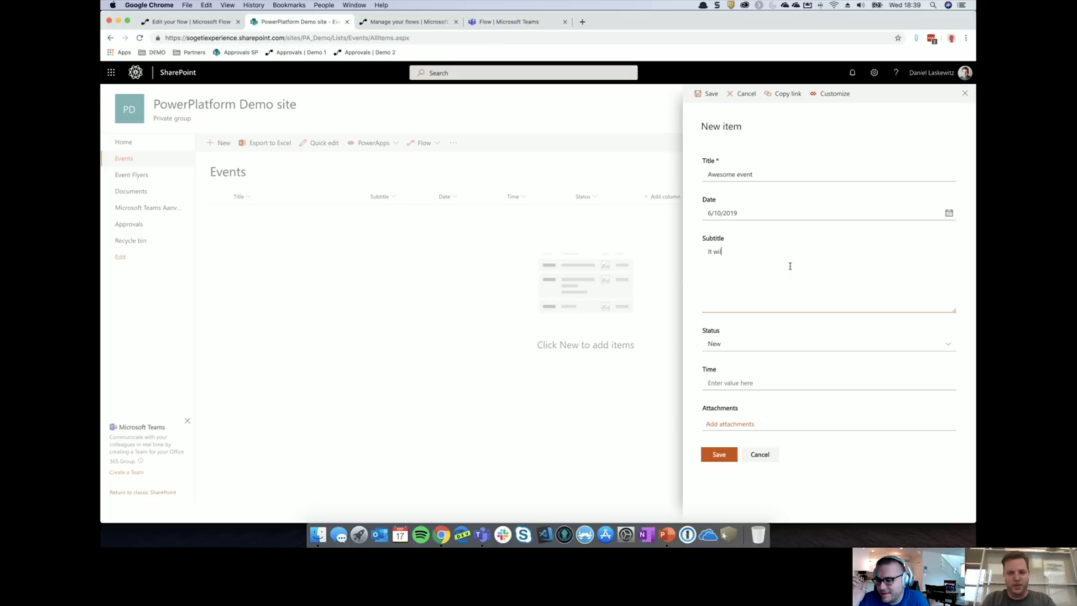
type("l knock your socks off")
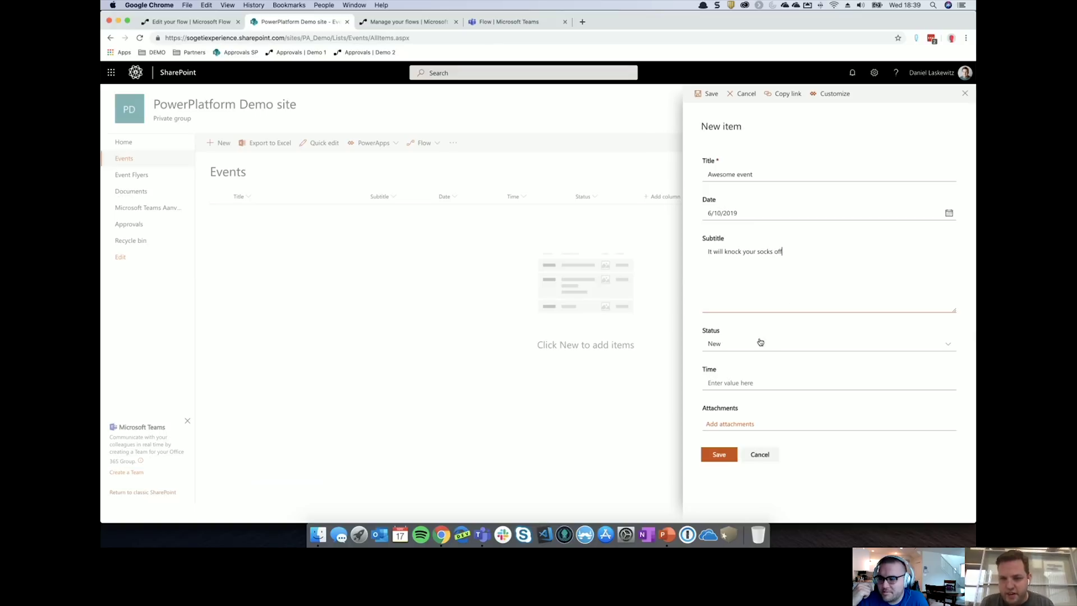
left_click(732, 382)
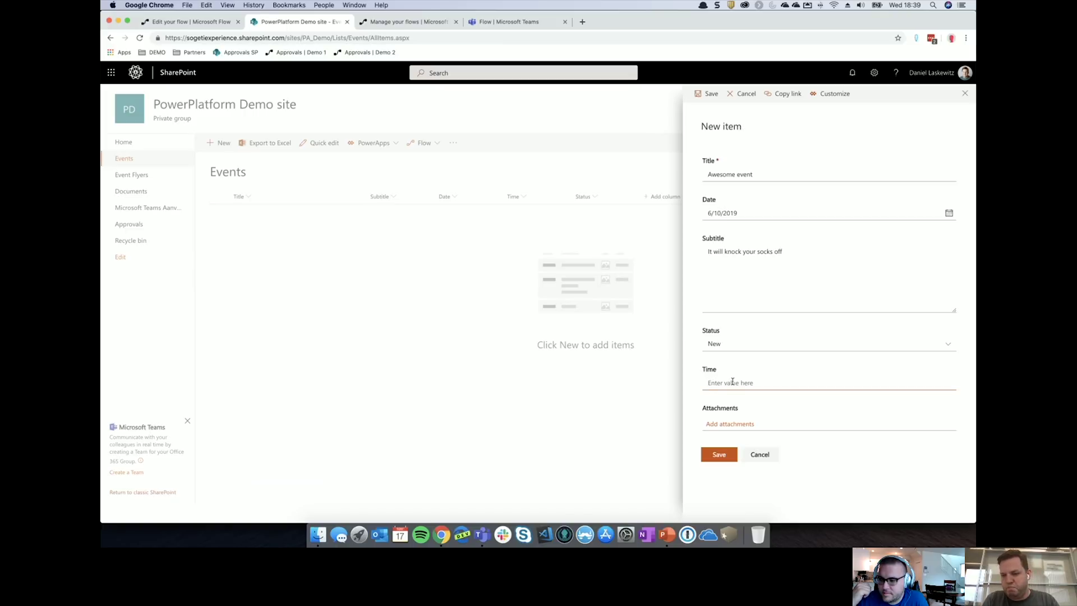
type("09:00")
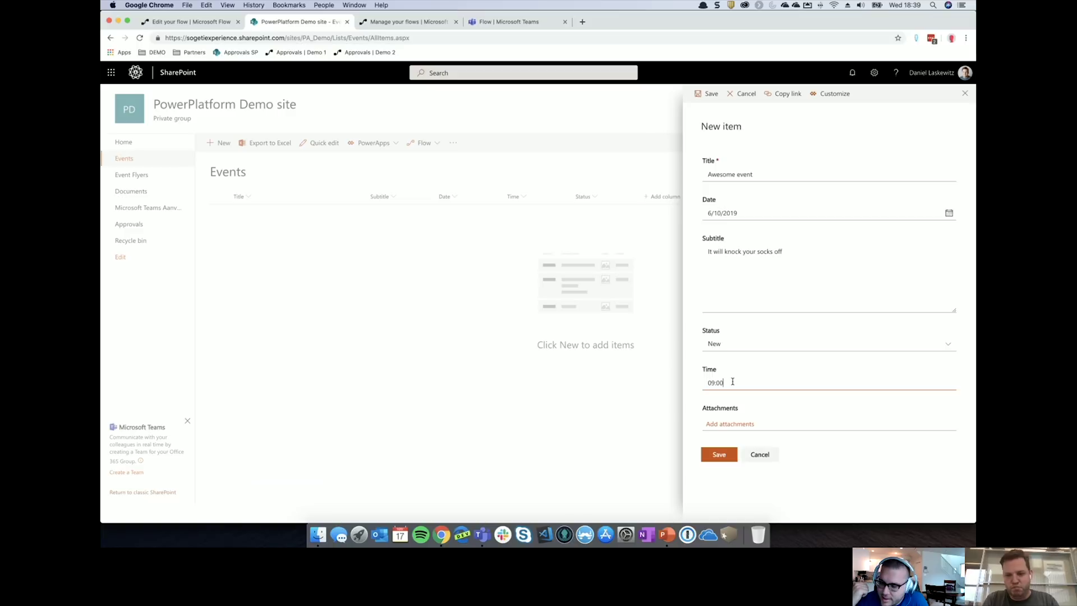
key("BackSpace")
key("BackSpace")
key("BackSpace")
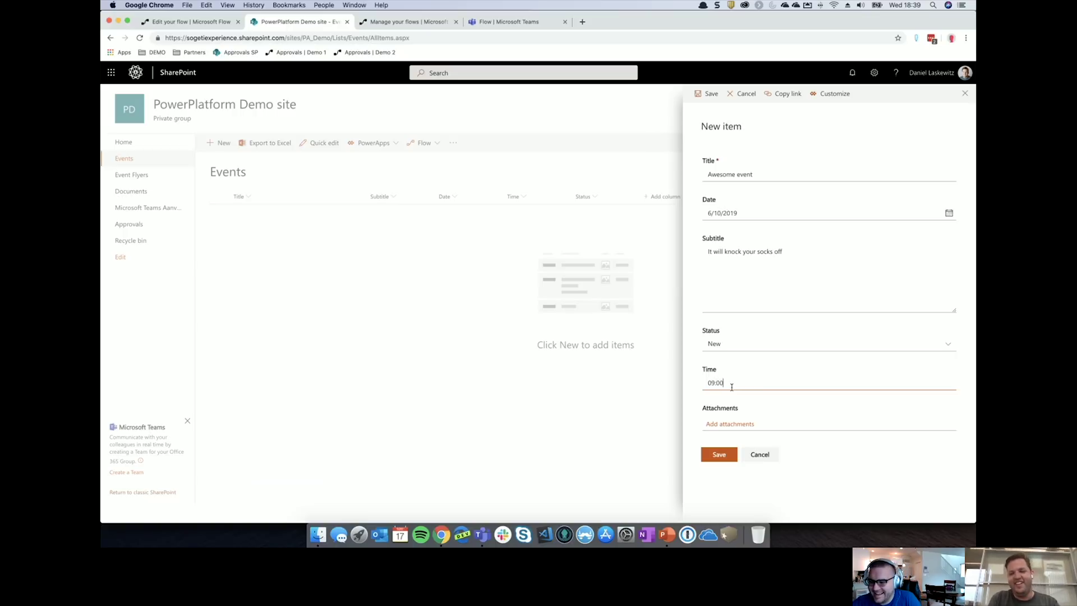
left_click(719, 457)
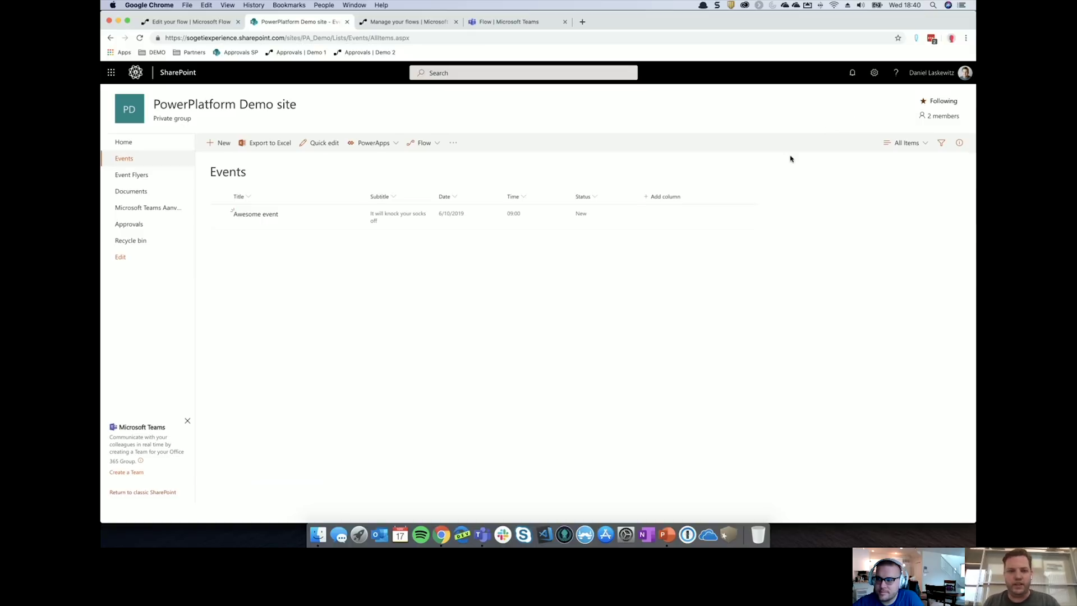
Switch to the SogetiExperience Manager browser profile and open the "Event flyer request" approval email in the Outlook inbox
left_click(951, 38)
scroll(858, 321, "down", 5)
scroll(858, 321, "down", 3)
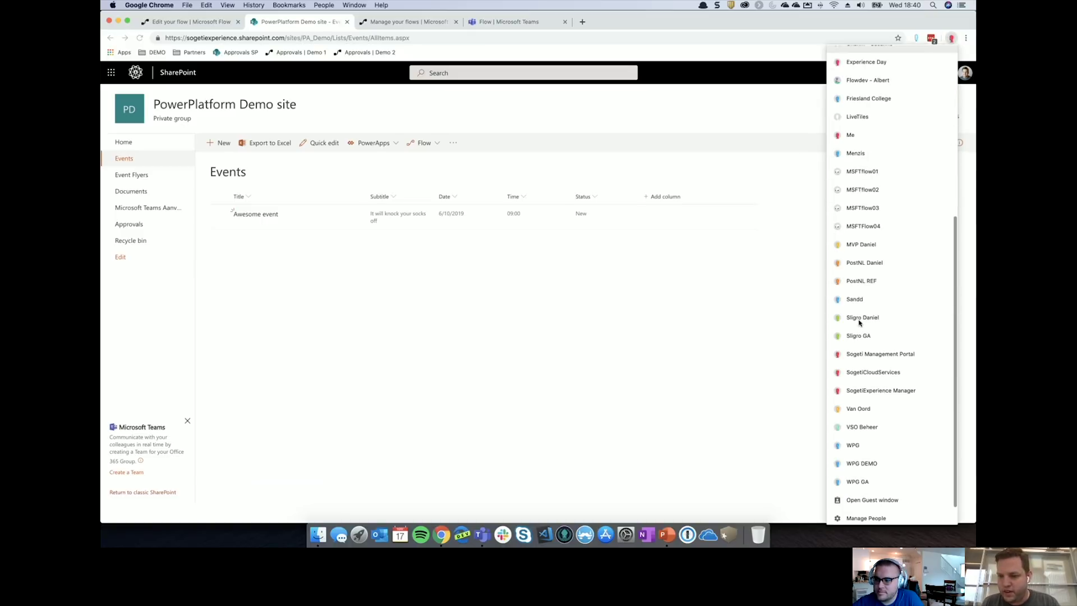
left_click(885, 392)
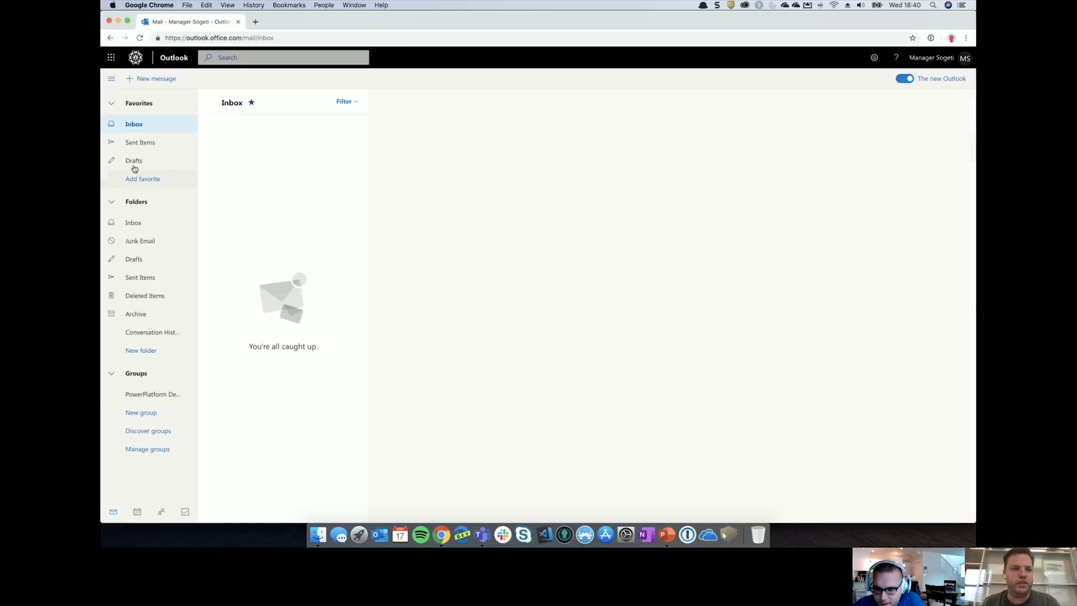
left_click(142, 124)
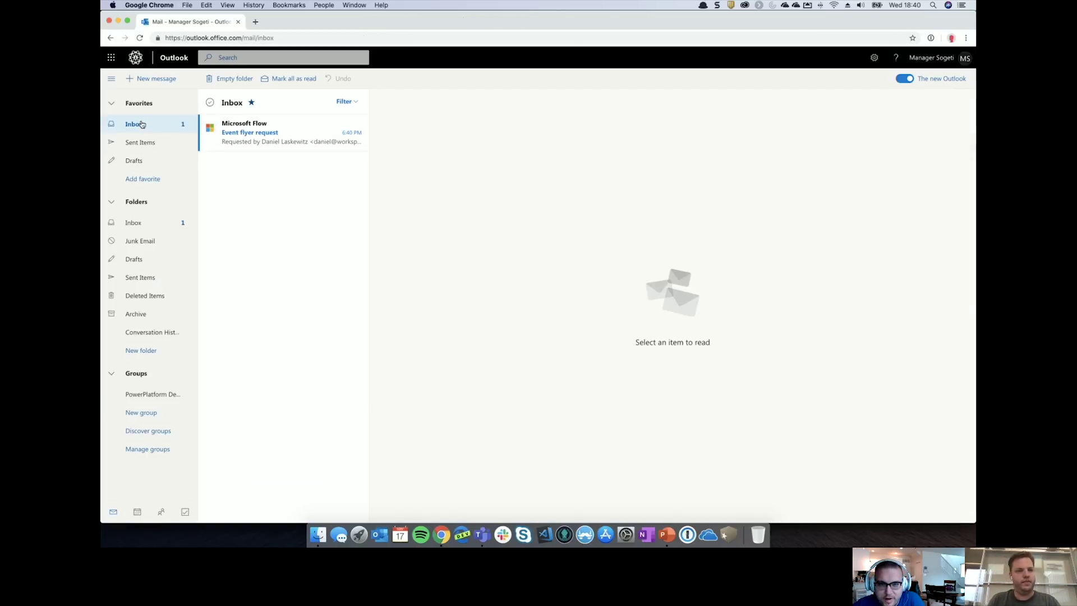
left_click(265, 127)
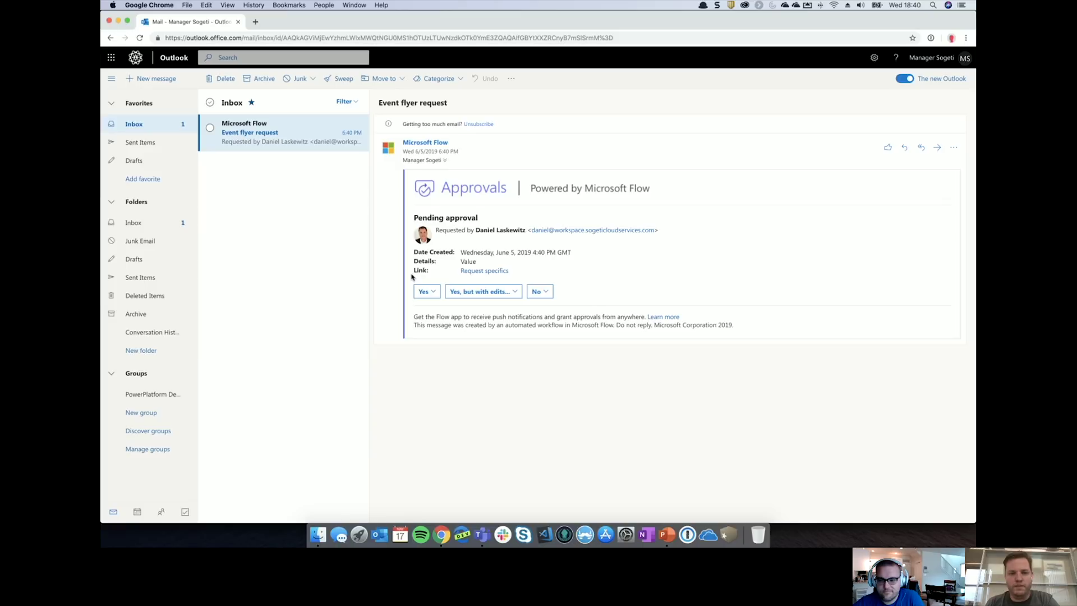
Open the request specifics linked in the approval email, change the Awesome event's time to 08:00, and close the item's page
left_click(485, 272)
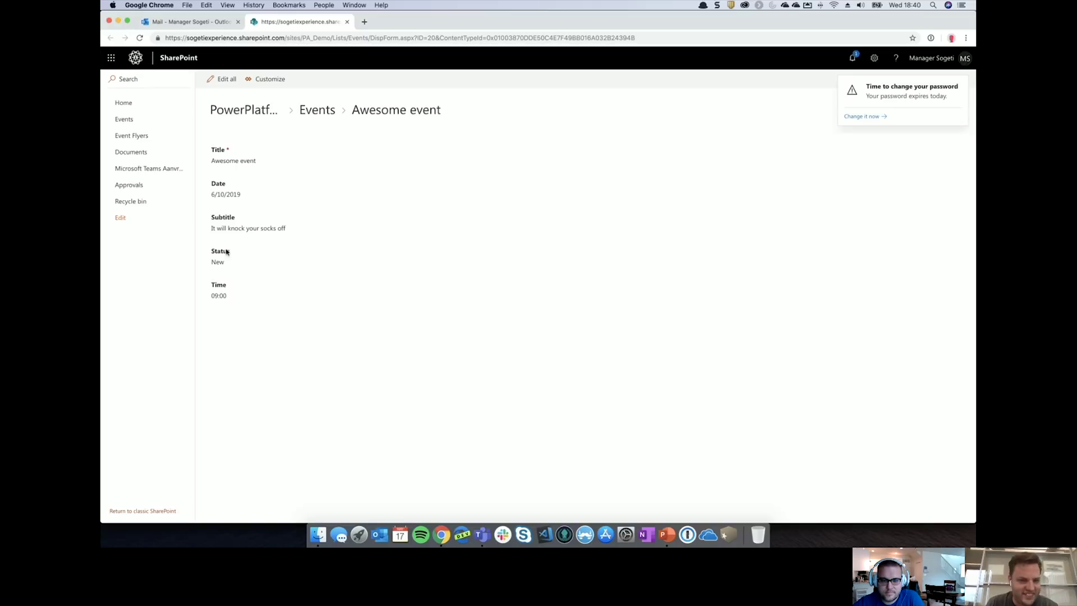
left_click(219, 295)
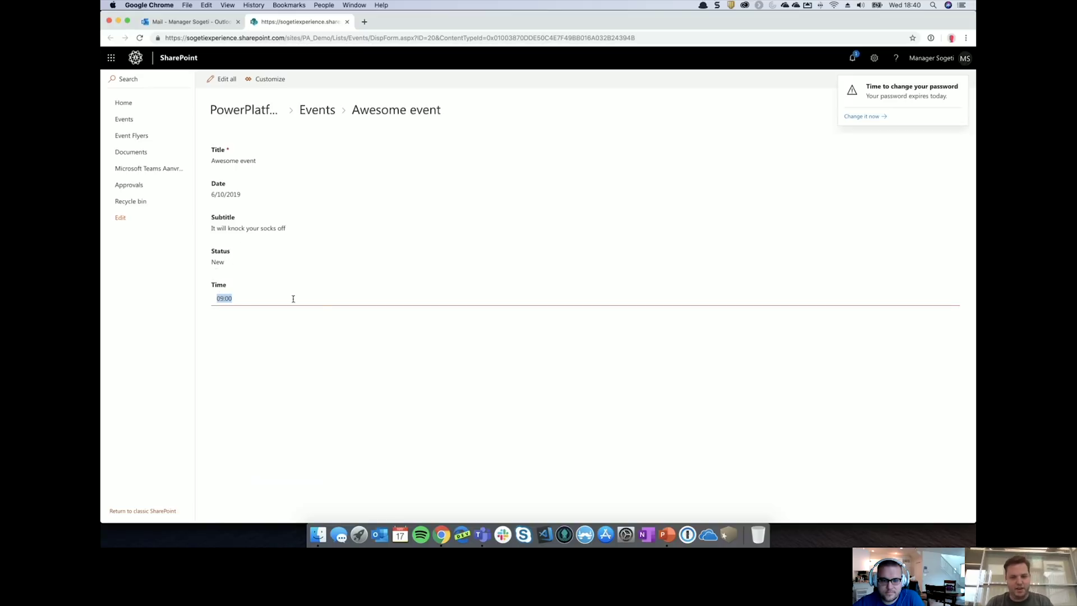
type("08")
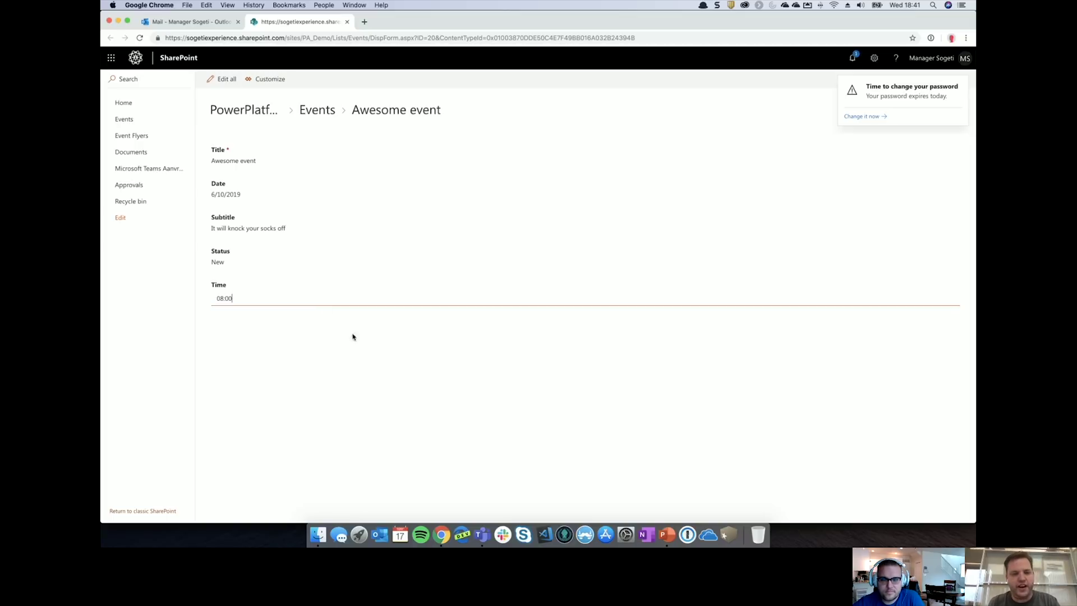
left_click(373, 352)
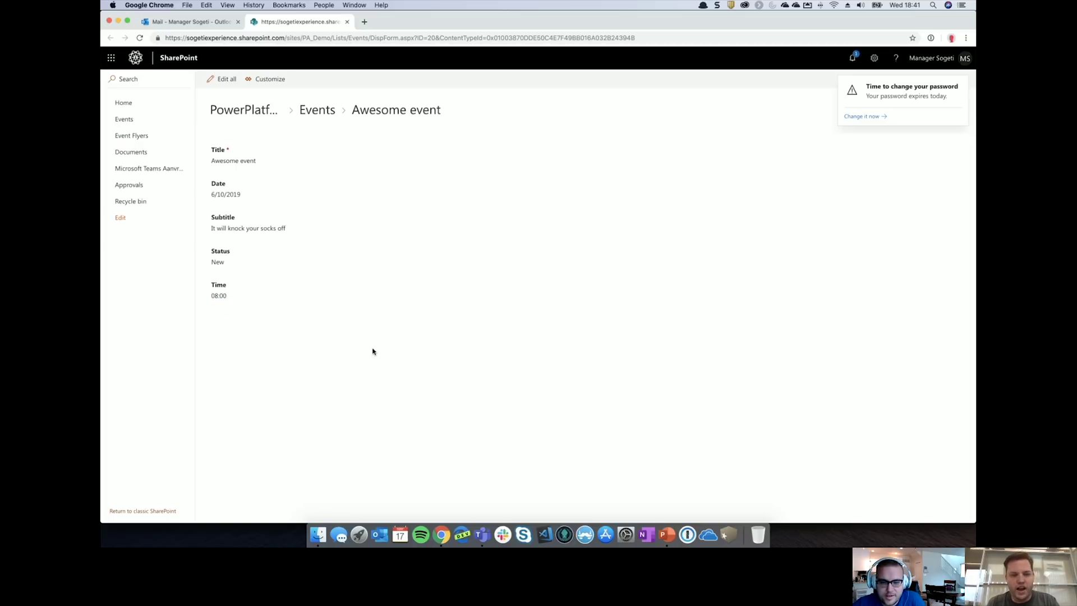
left_click(347, 22)
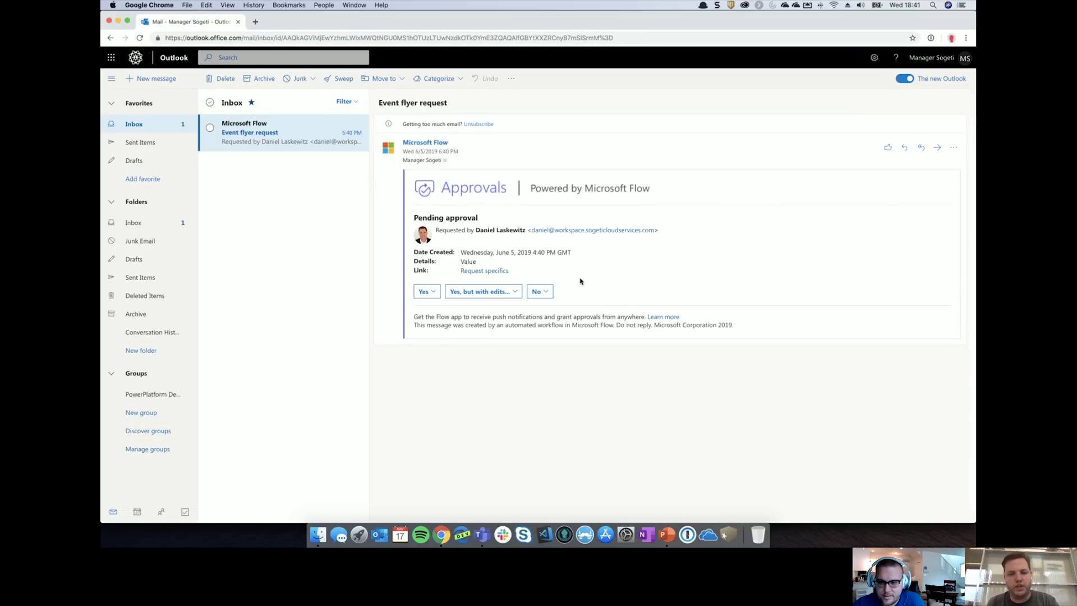
Respond to the approval request with "Yes, but with edits..." and the reason "Keynote is at 8", and submit it
left_click(477, 294)
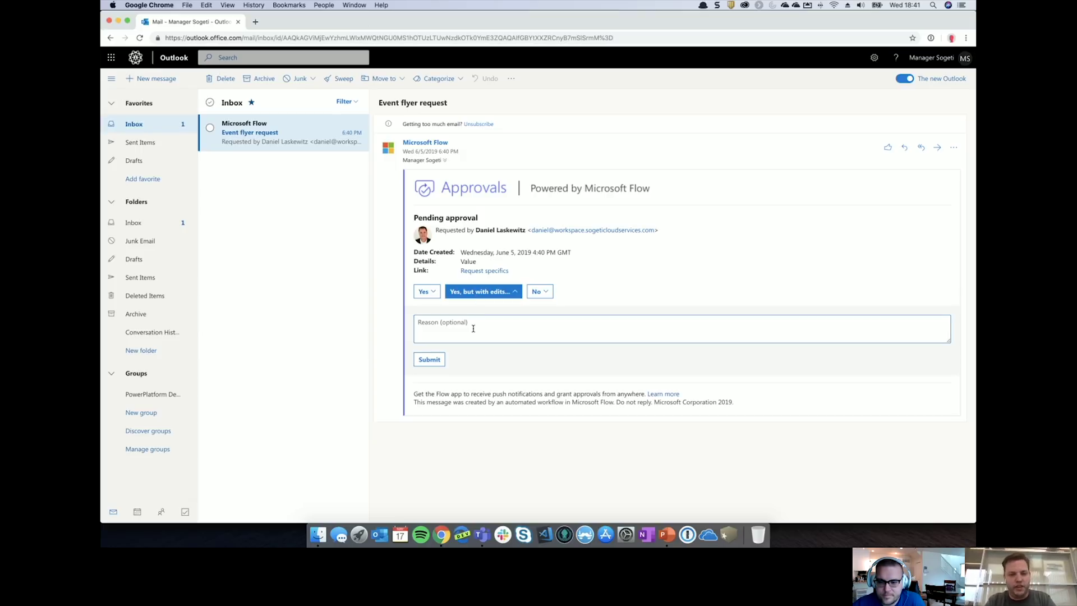
type("Keynot")
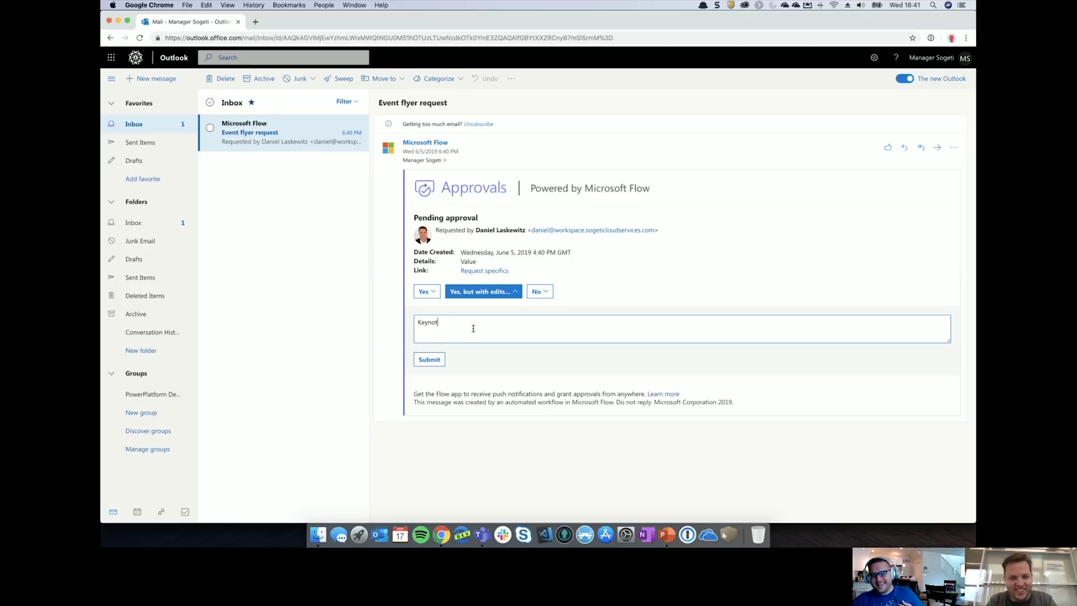
type("e (is at 8")
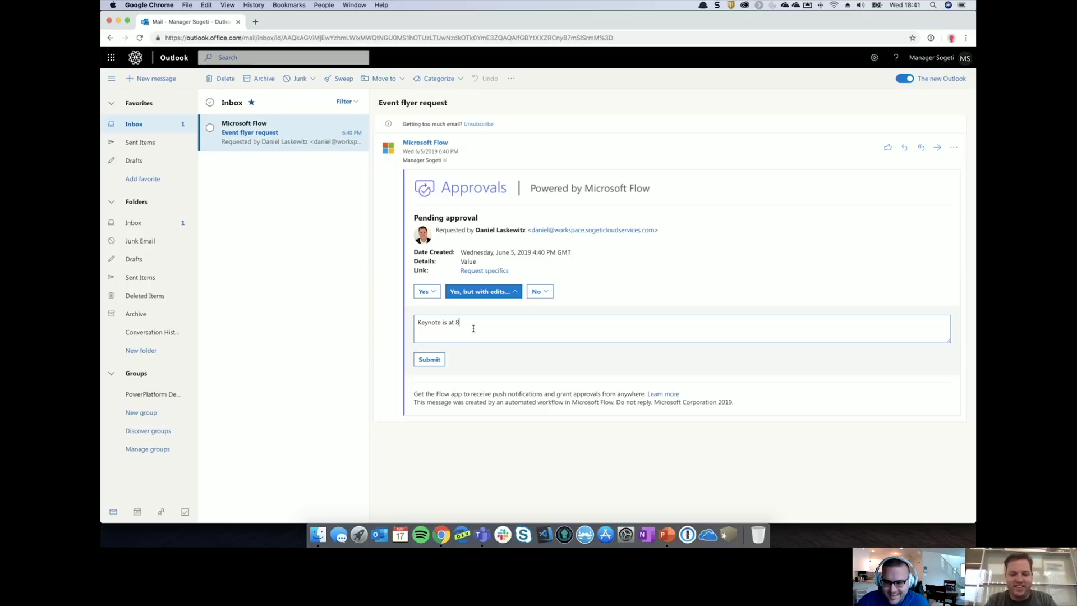
left_click(429, 360)
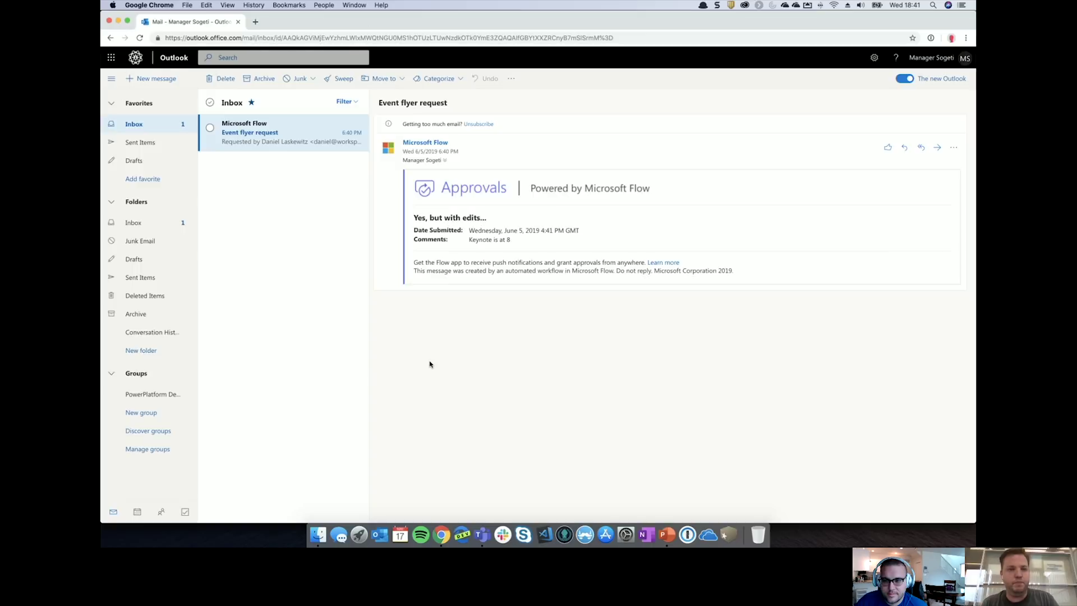
Switch to the requester's browser window, load outlook.office.com in a new tab, and open the "Your event flyer is ready after edits" email
key("super+grave")
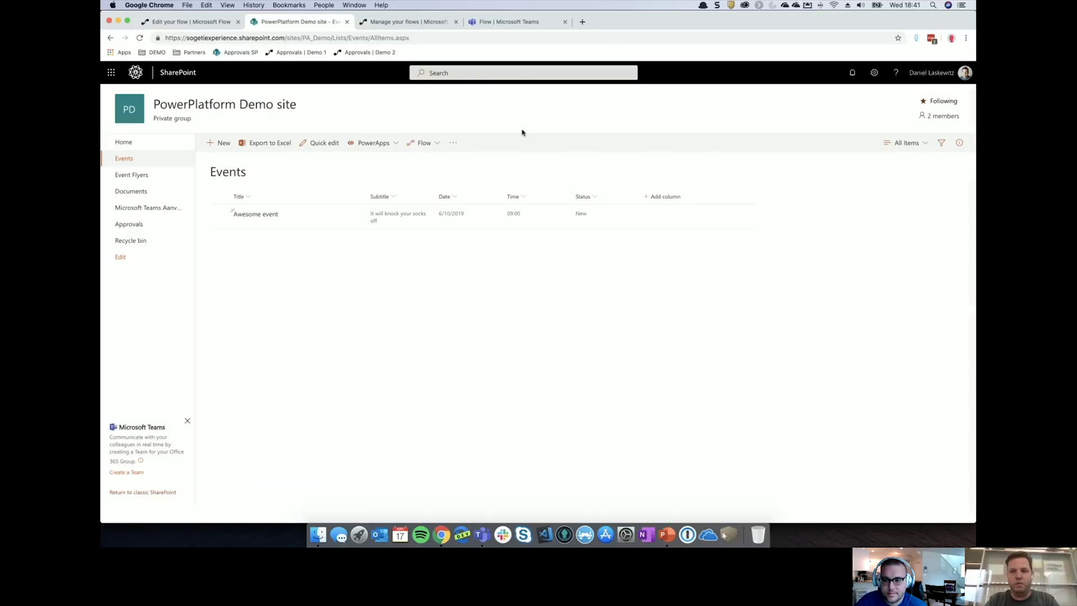
key("super+t")
type("outlook.office.com")
key("Return")
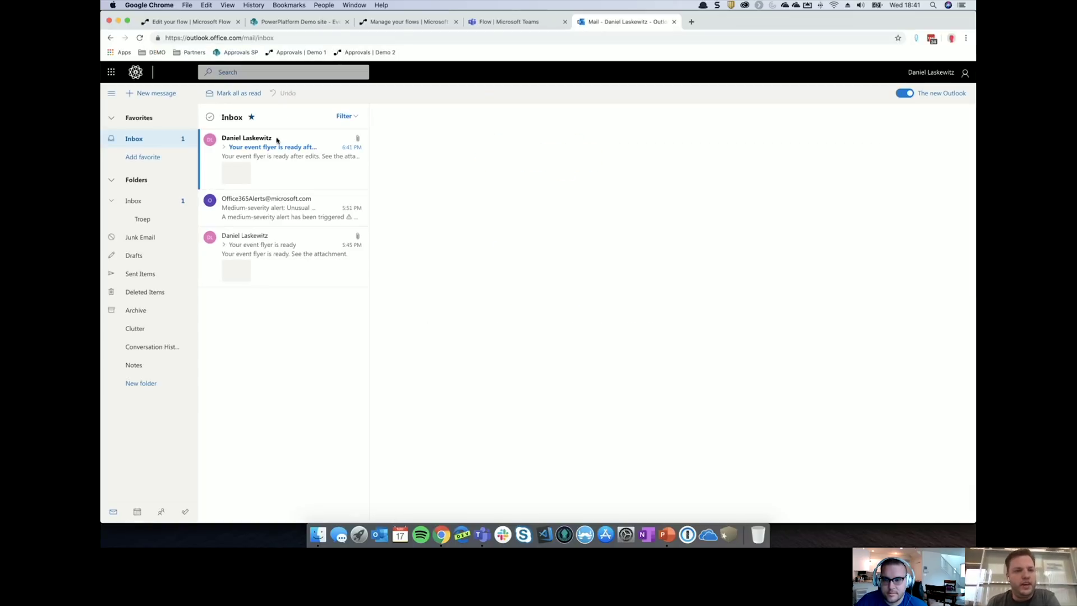
left_click(275, 148)
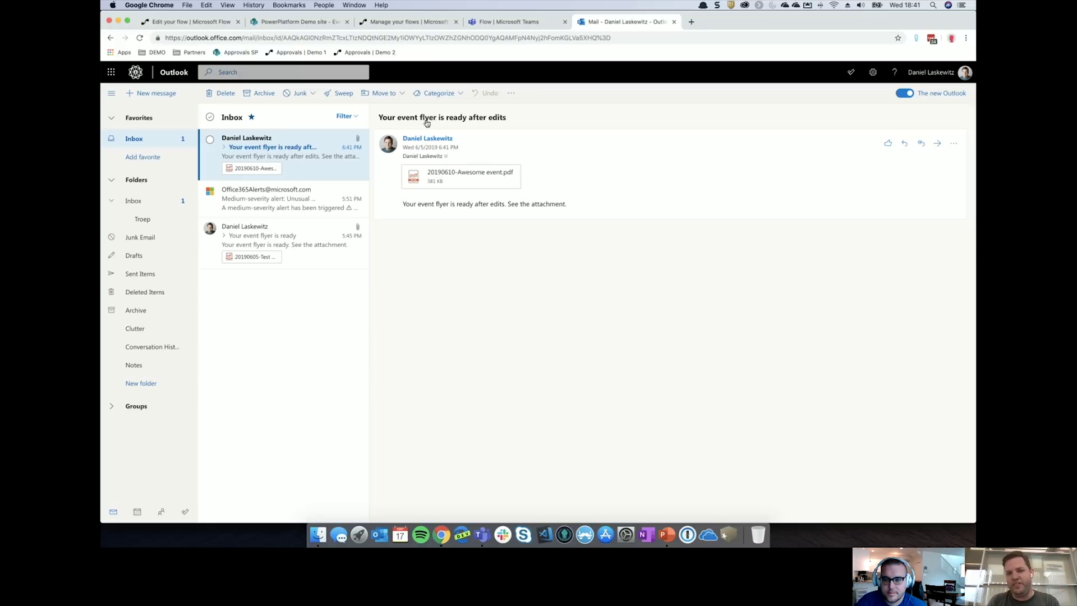
Preview the attached "20190610-Awesome event.pdf" flyer down to its date and time, and close the preview
left_click(470, 174)
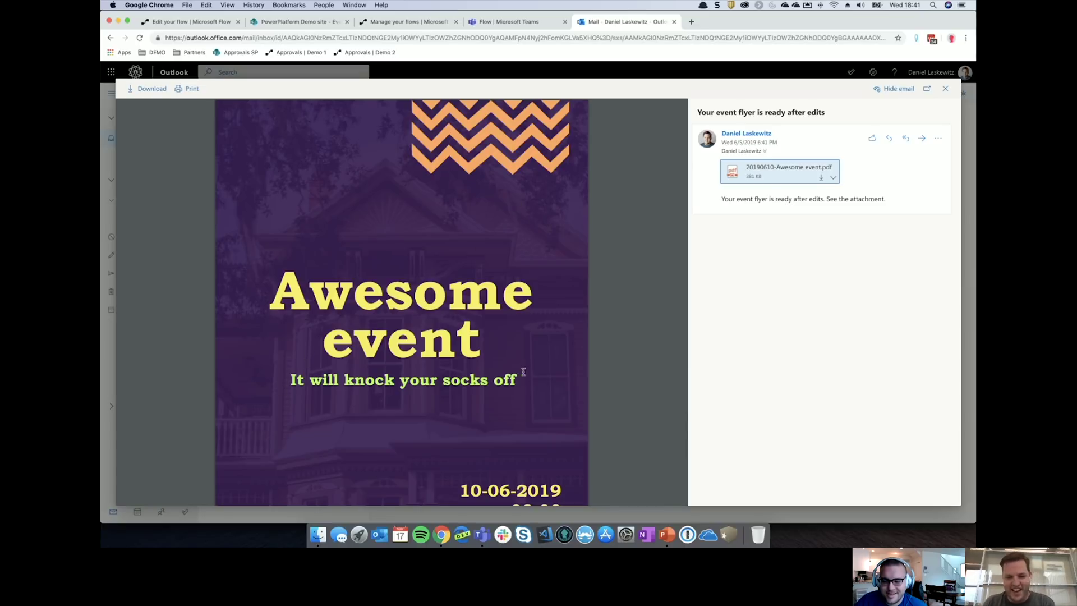
scroll(520, 373, "down", 3)
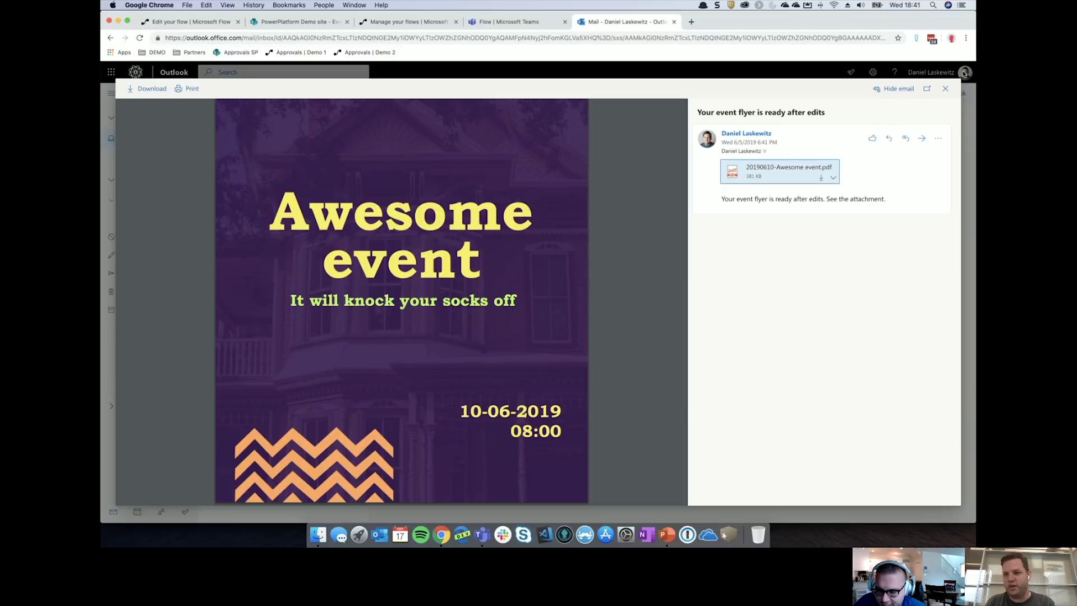
left_click(945, 89)
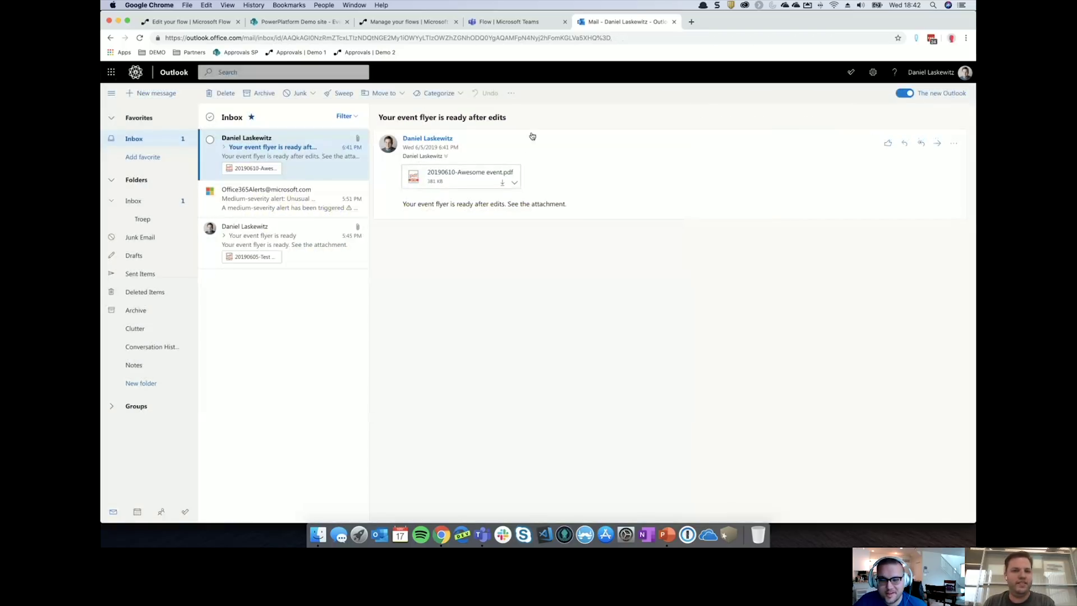
Reopen the Approvals 2.0 | Demo 1 flow for editing and show the advanced options of "Start and wait for an approval (V2)"
left_click(194, 24)
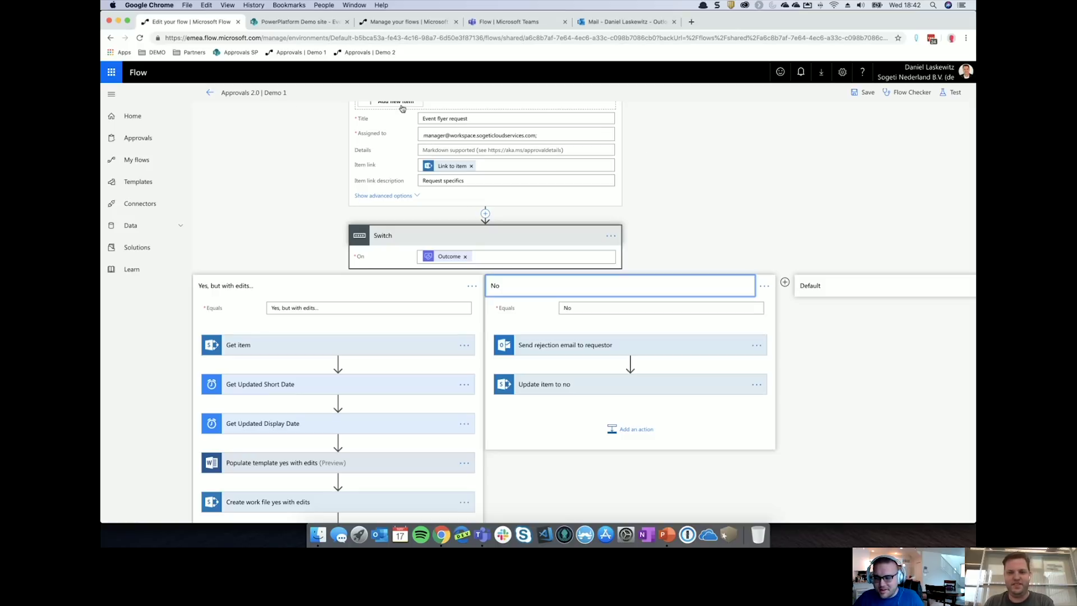
left_click(210, 93)
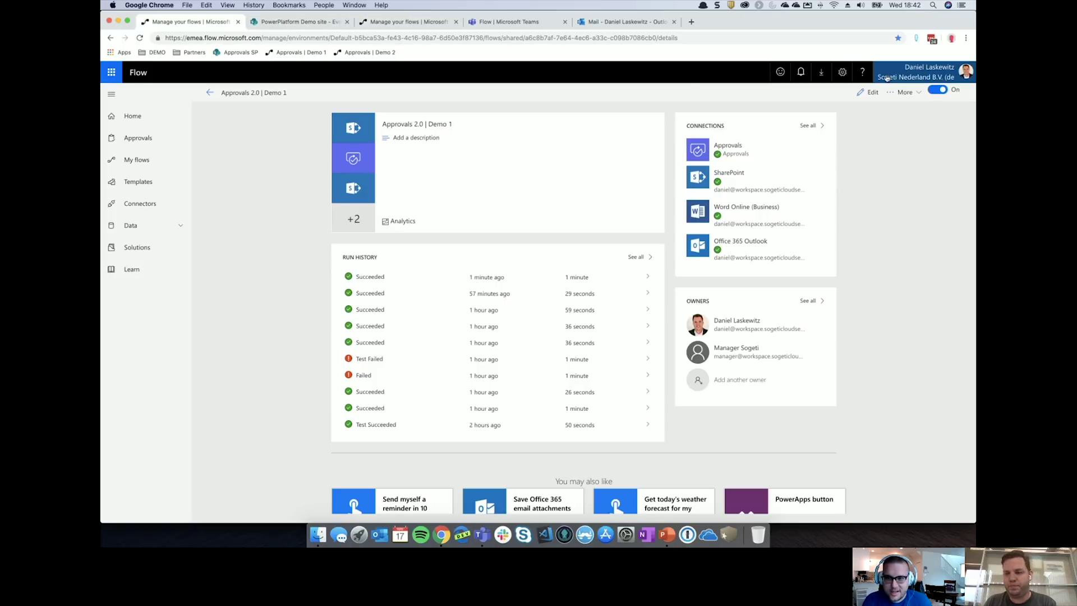
left_click(868, 92)
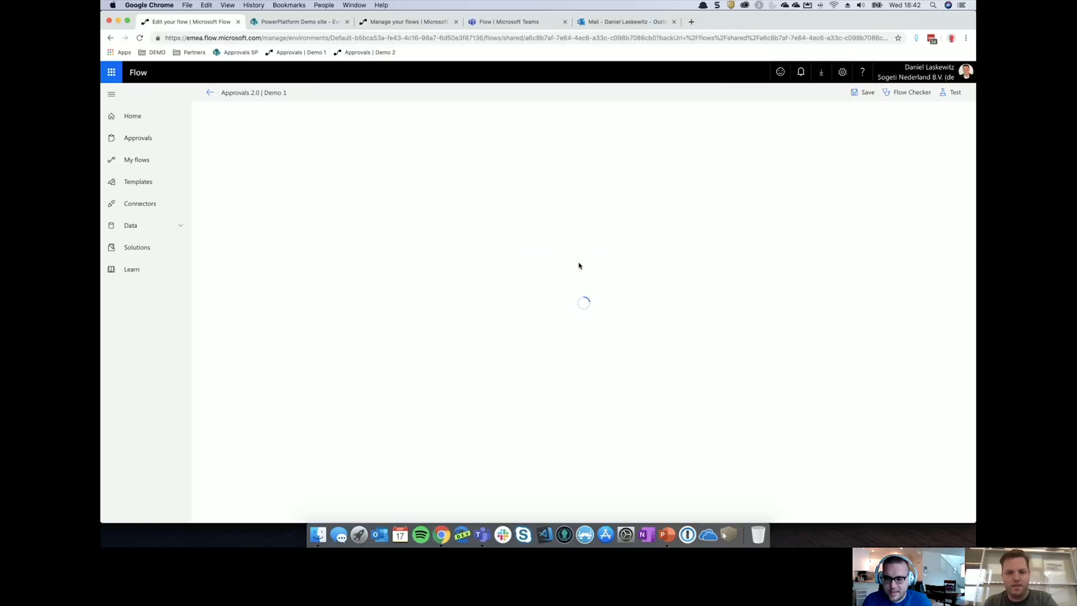
left_click(563, 282)
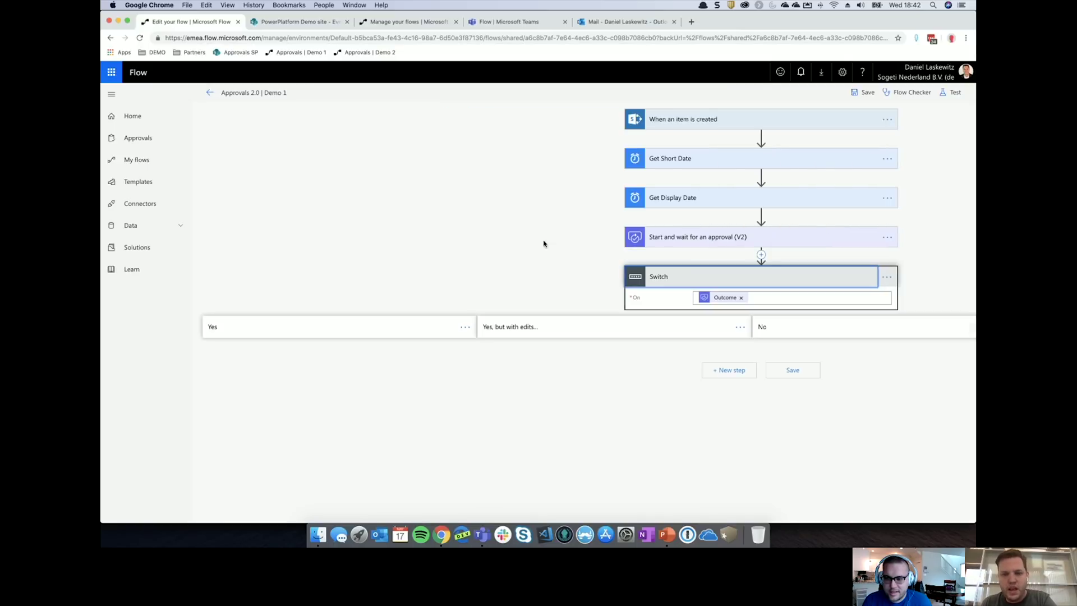
left_click(690, 239)
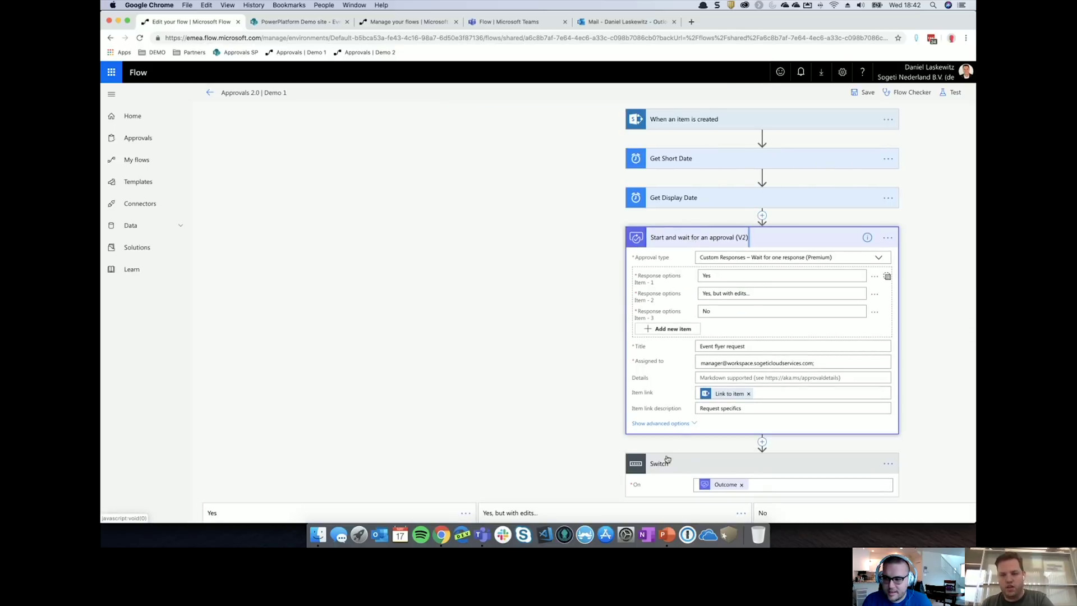
left_click(665, 423)
scroll(949, 300, "down", 1)
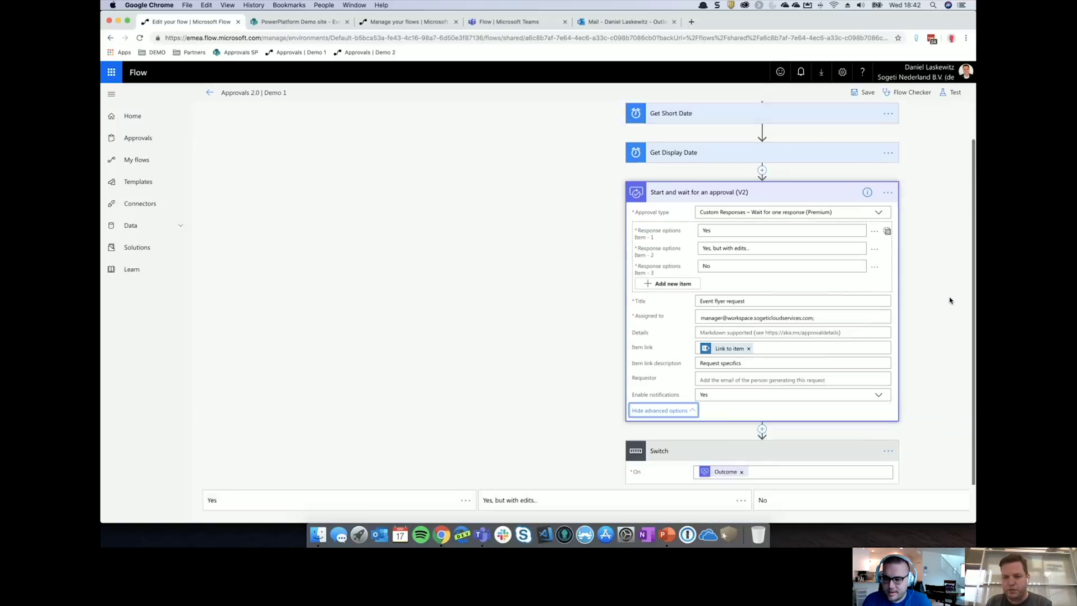
scroll(948, 299, "down", 1)
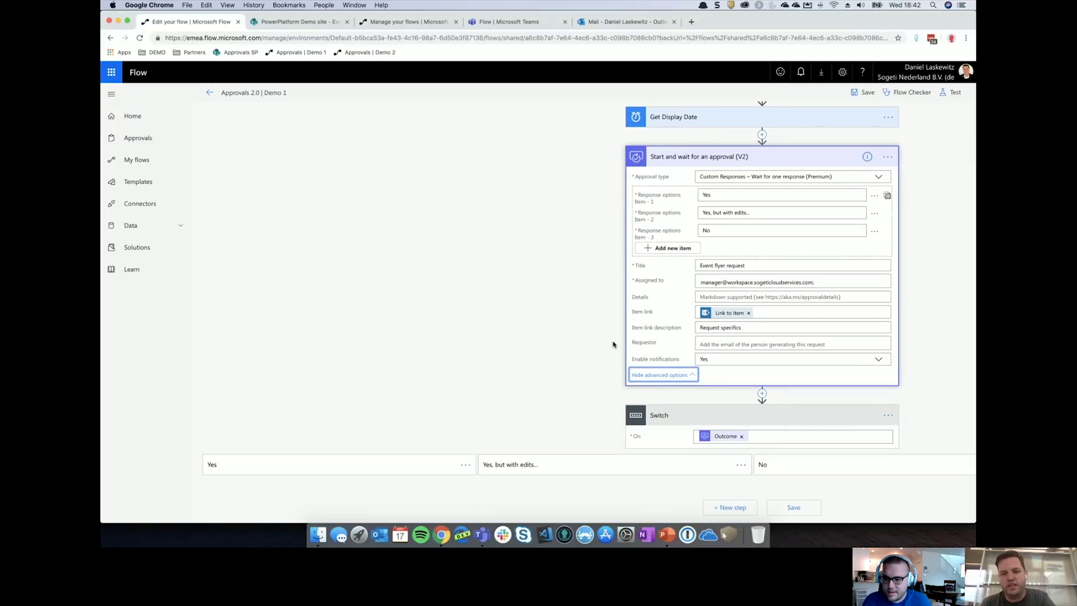
Set the approval action's Requestor to the event requester's own account from the suggested people, and save the flow
left_click(712, 344)
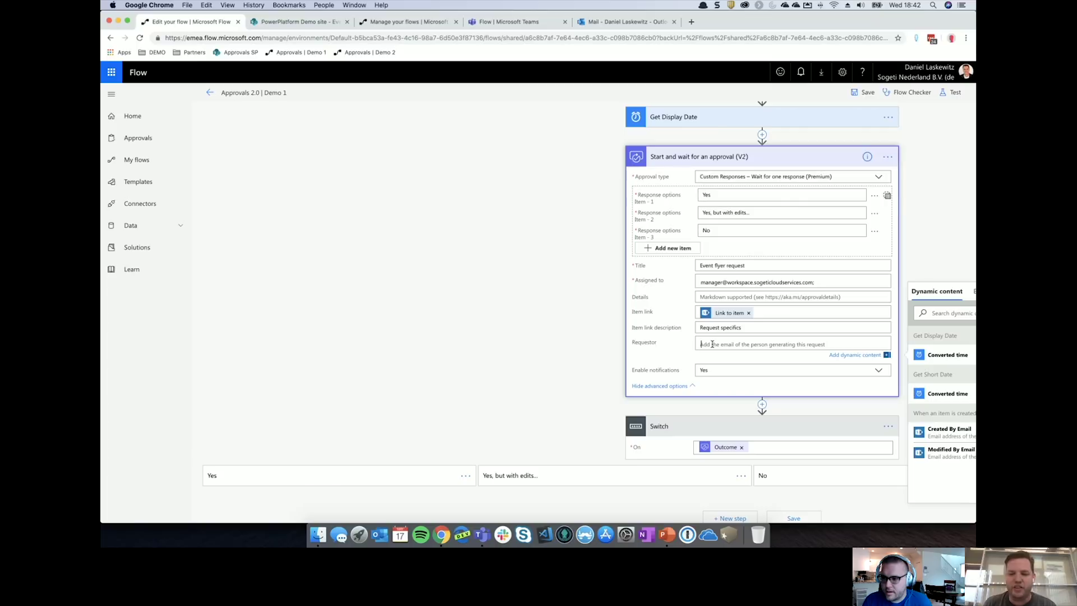
left_click(665, 387)
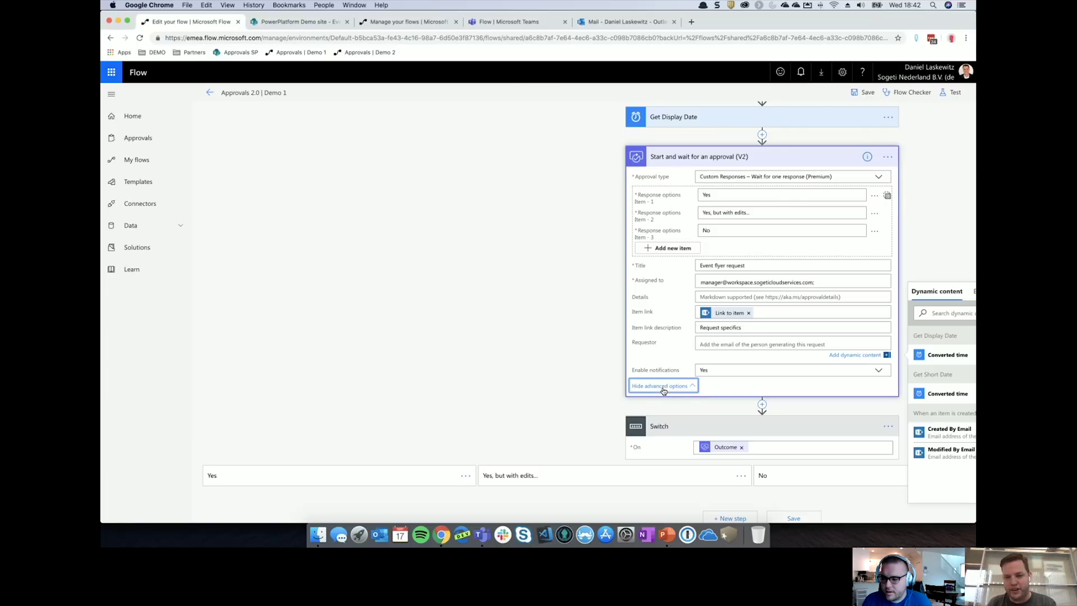
left_click(661, 377)
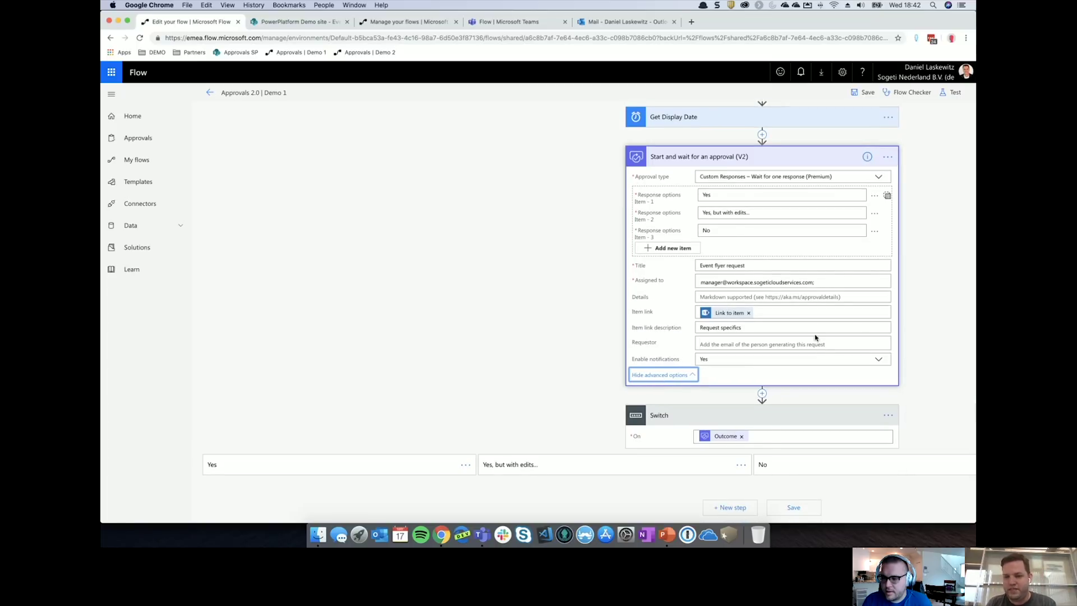
left_click(714, 345)
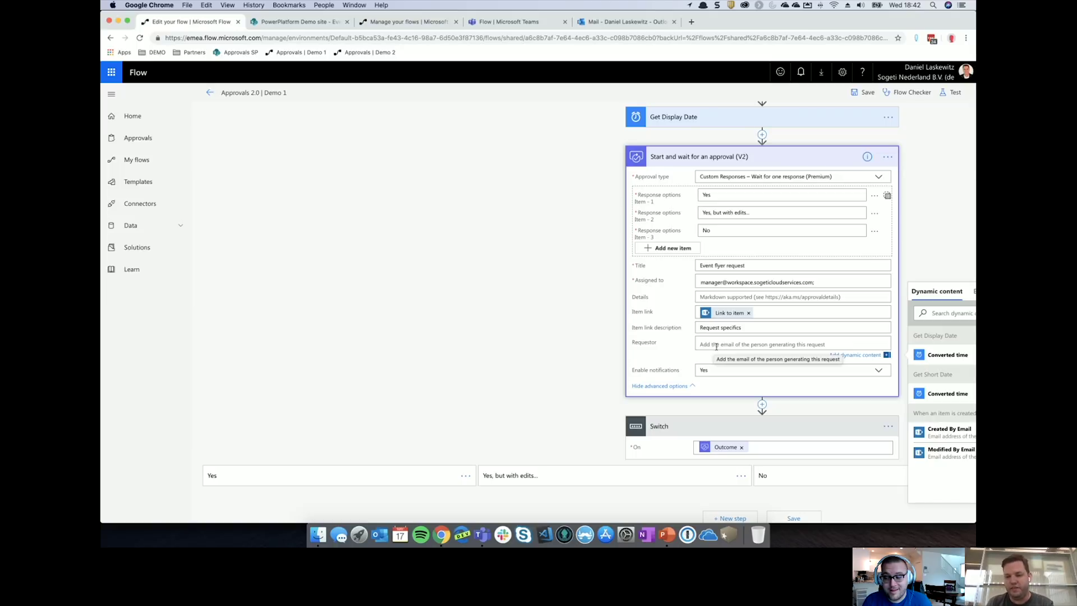
type("daniel")
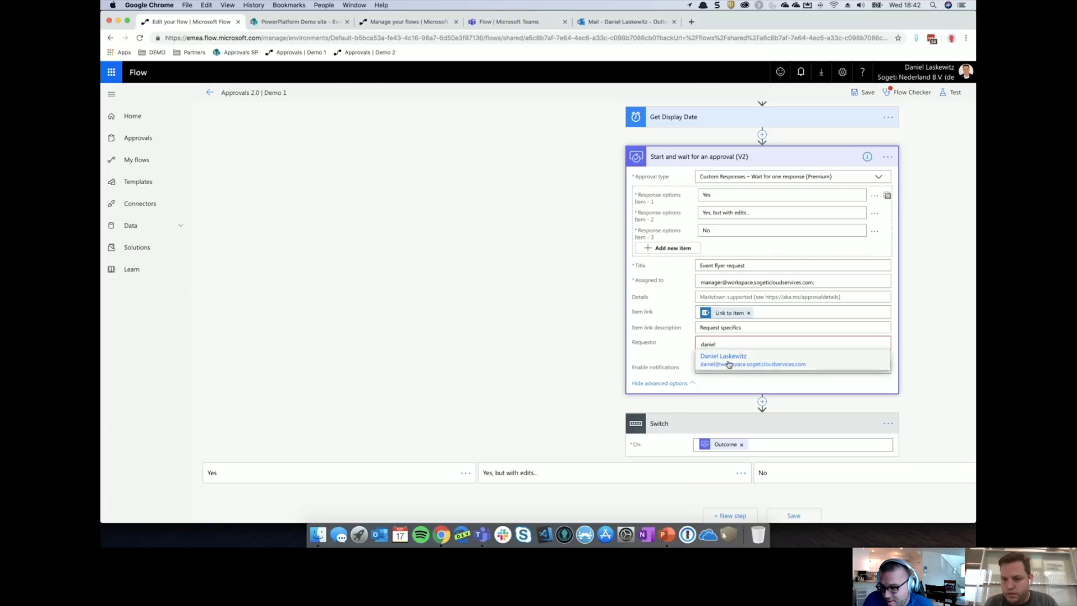
left_click(731, 362)
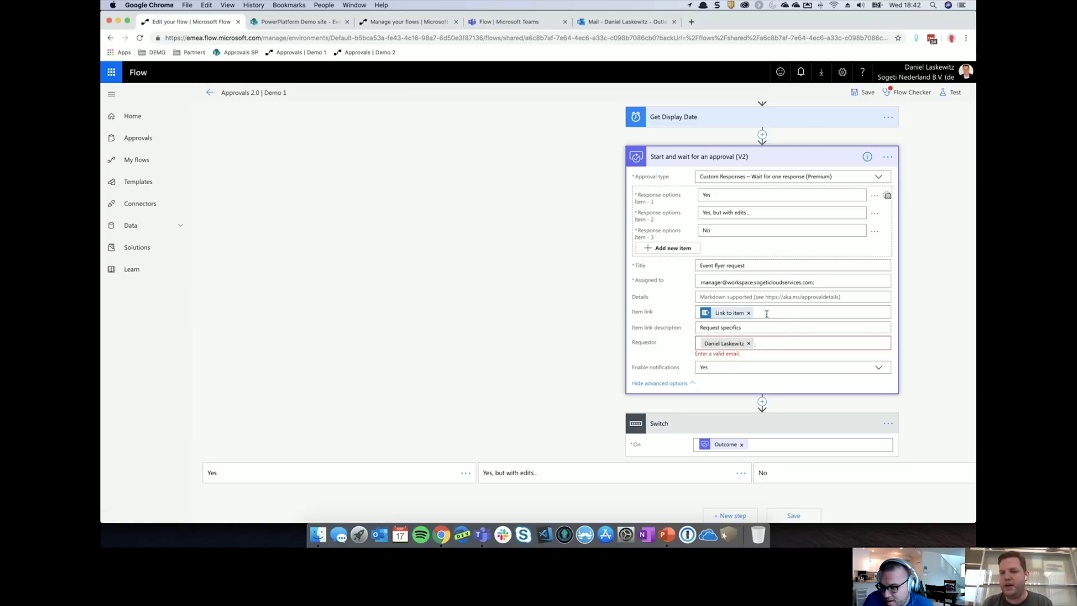
left_click(862, 92)
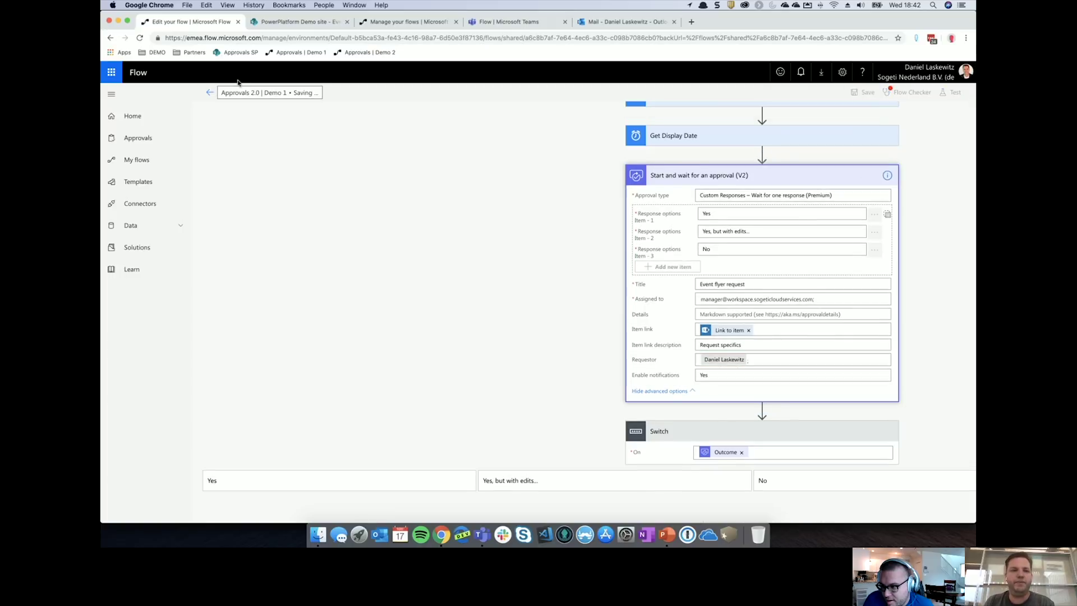
Start a new item in the SharePoint Events list with the title "Cool event" and the date 6/5/2019
left_click(291, 23)
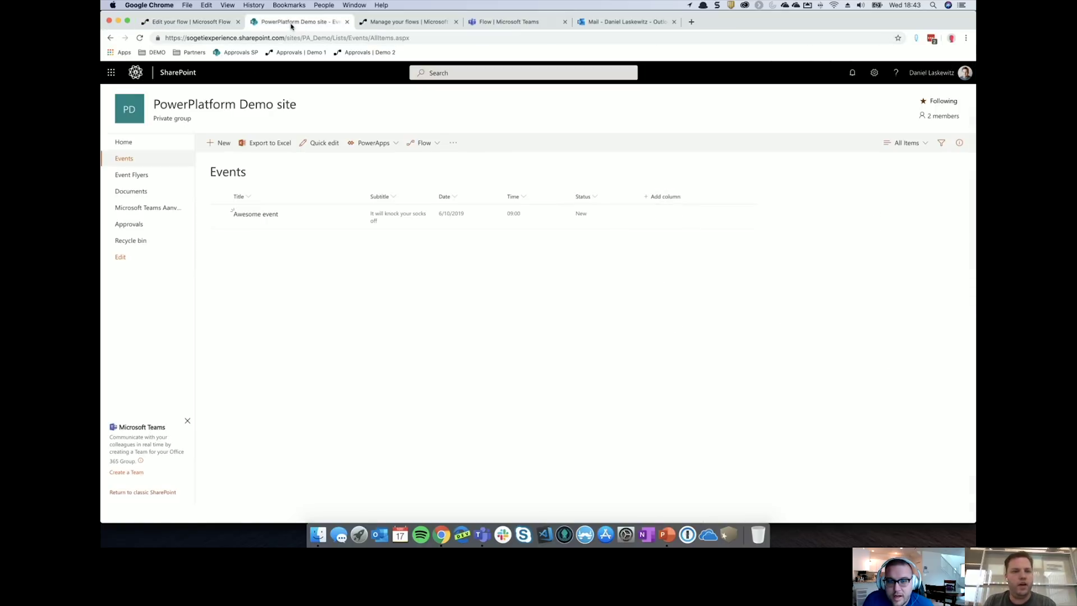
left_click(217, 143)
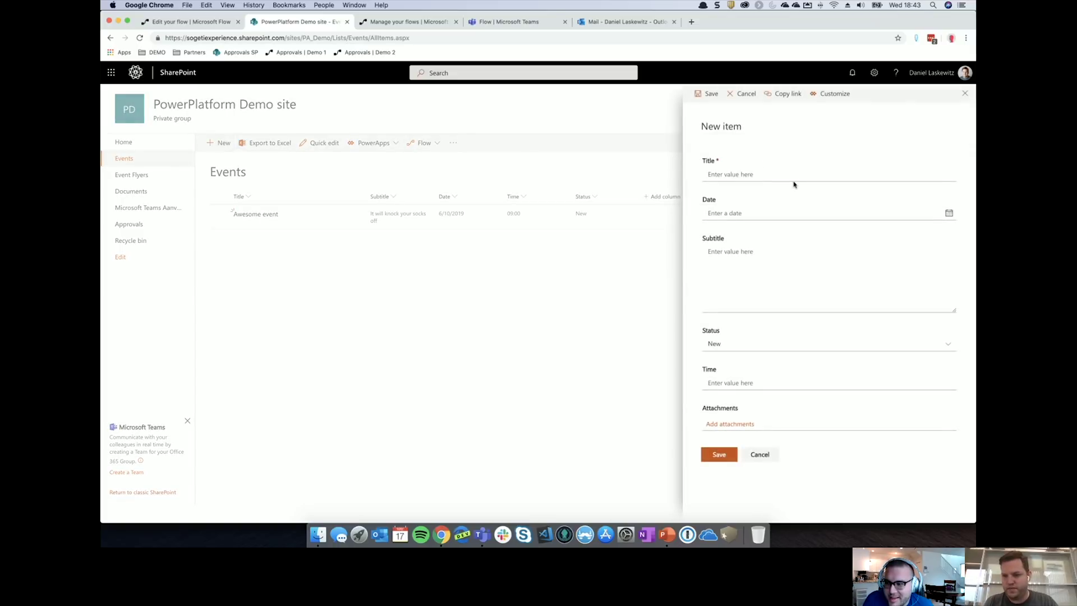
left_click(748, 179)
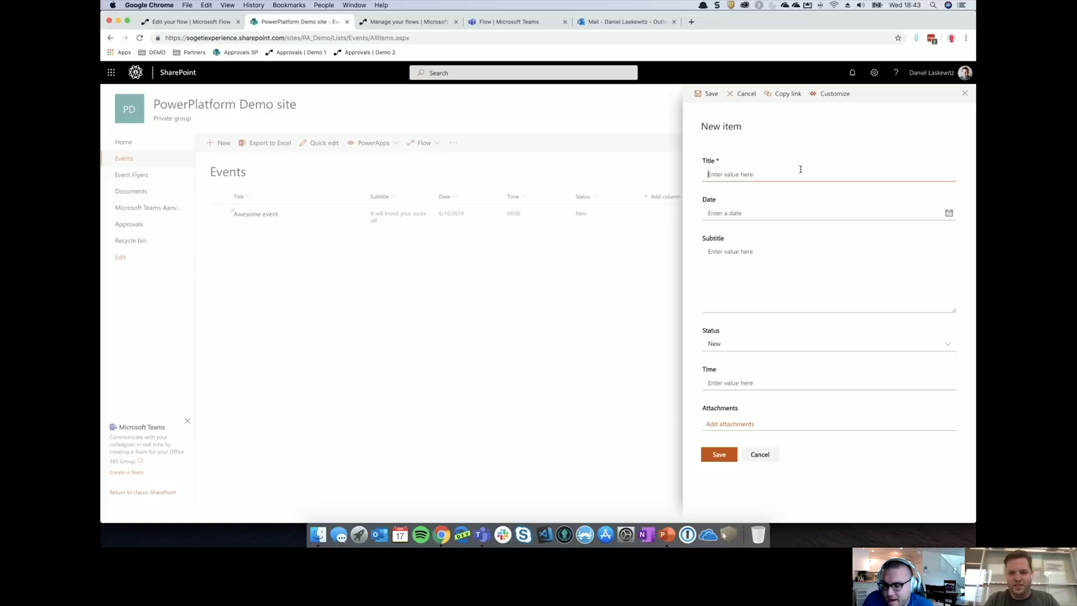
type("Cool event")
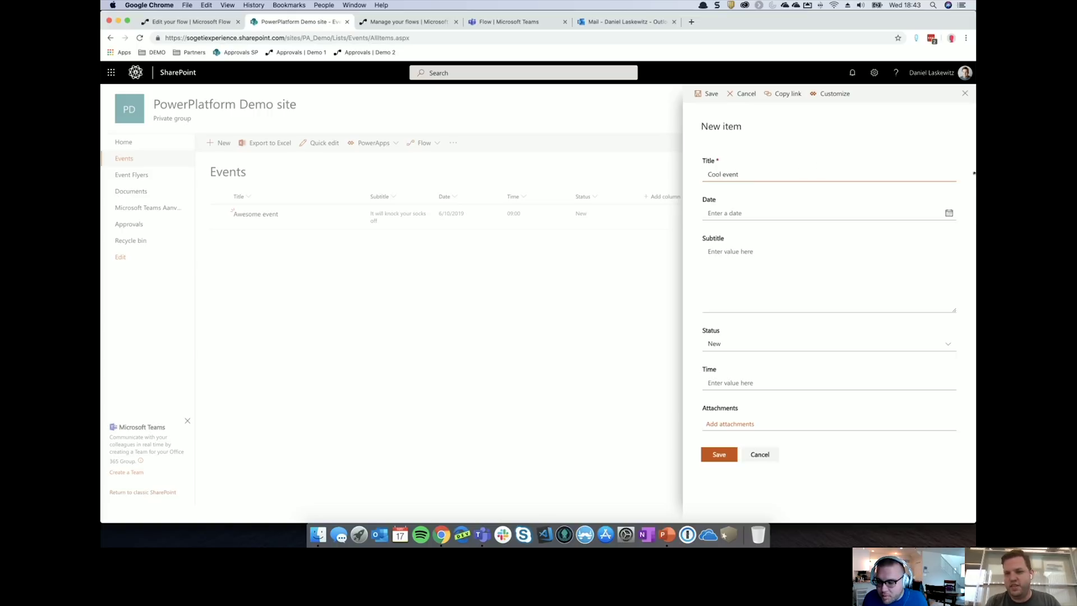
left_click(952, 215)
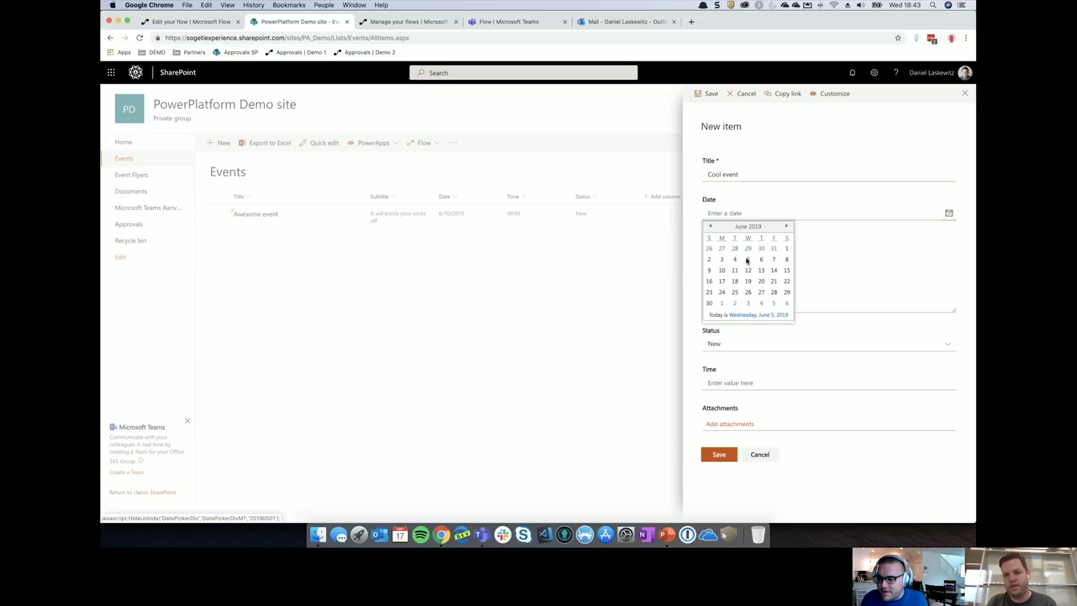
left_click(749, 260)
Enter the subtitle "This rocks" and the time 20:00 for the new event, and save the item
left_click(752, 267)
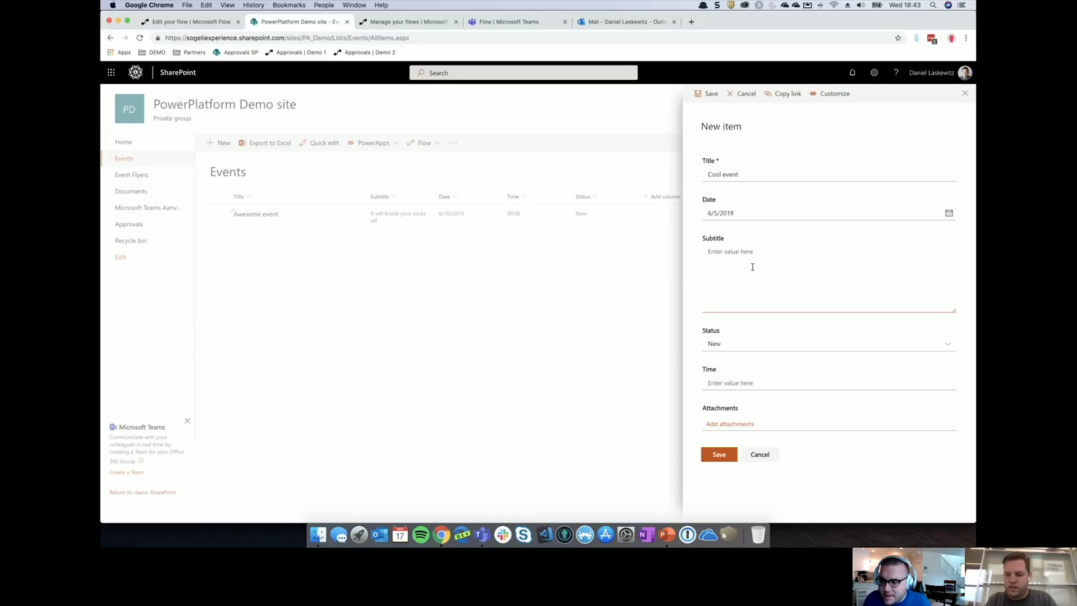
type("This rocks")
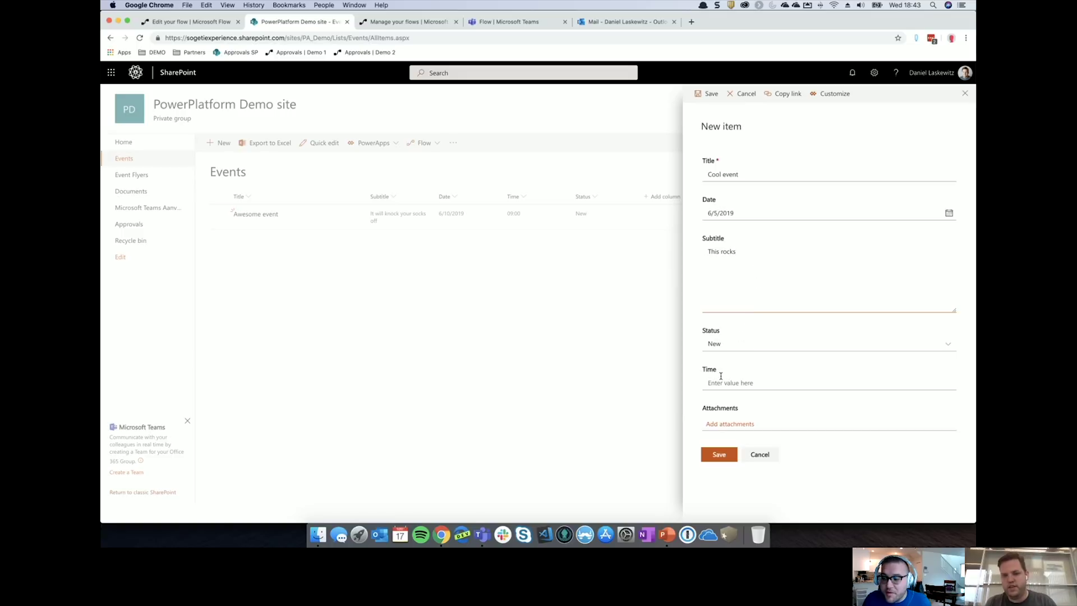
left_click(720, 376)
type("20:00")
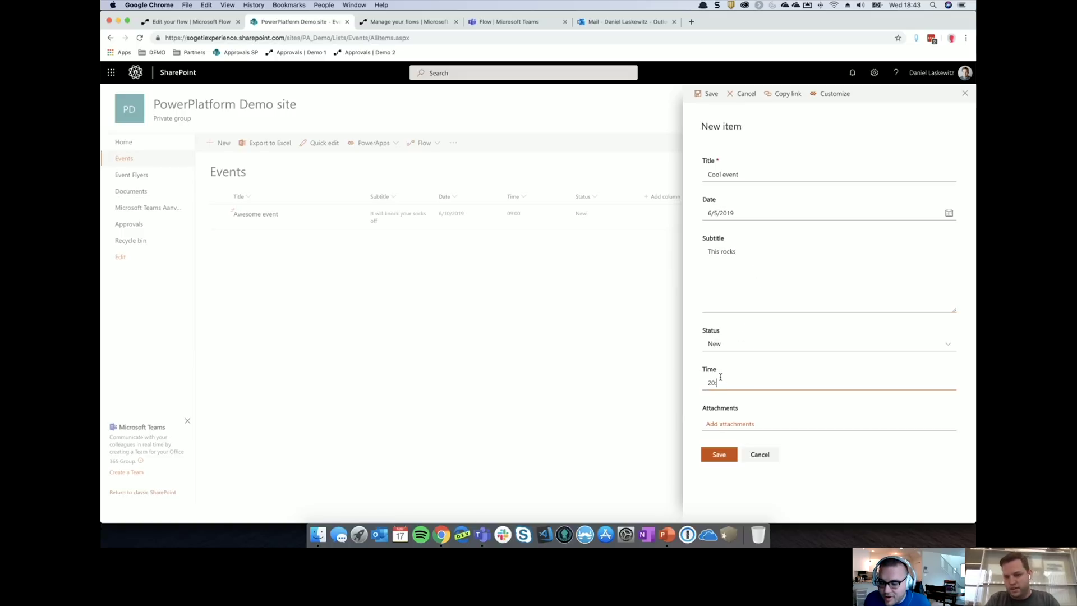
left_click(718, 455)
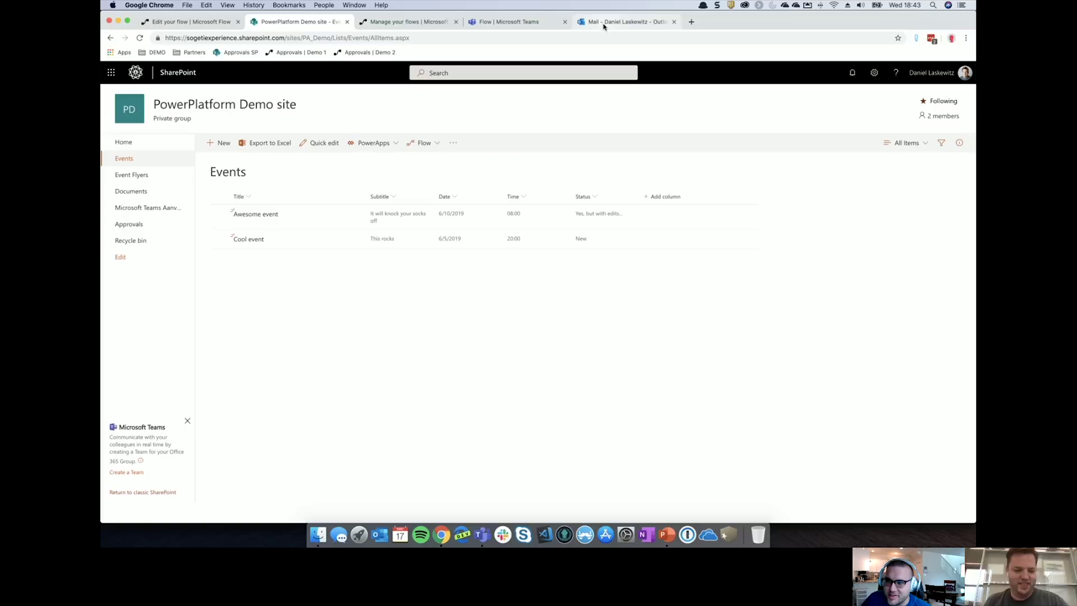
Switch to the manager's mailbox and compare the newest "Event flyer request" email with the earlier answered one
key("super+grave")
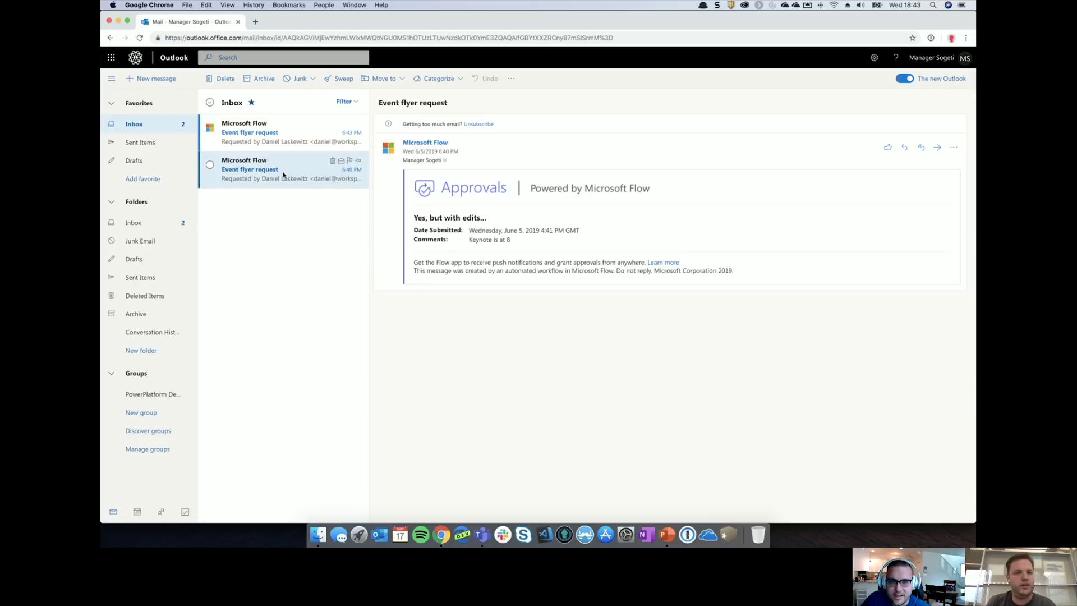
left_click(286, 132)
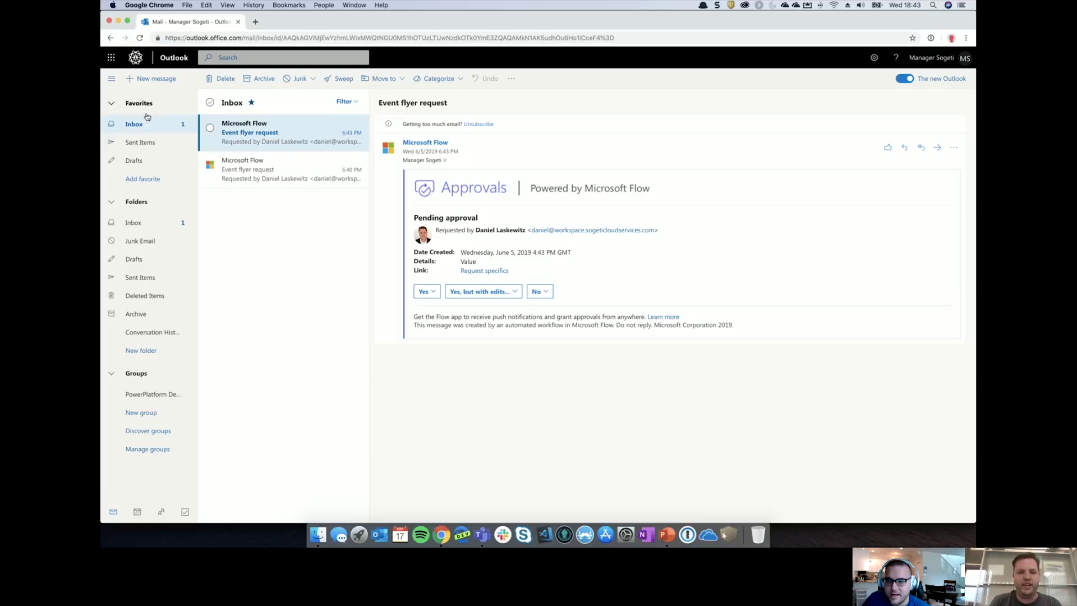
left_click(278, 168)
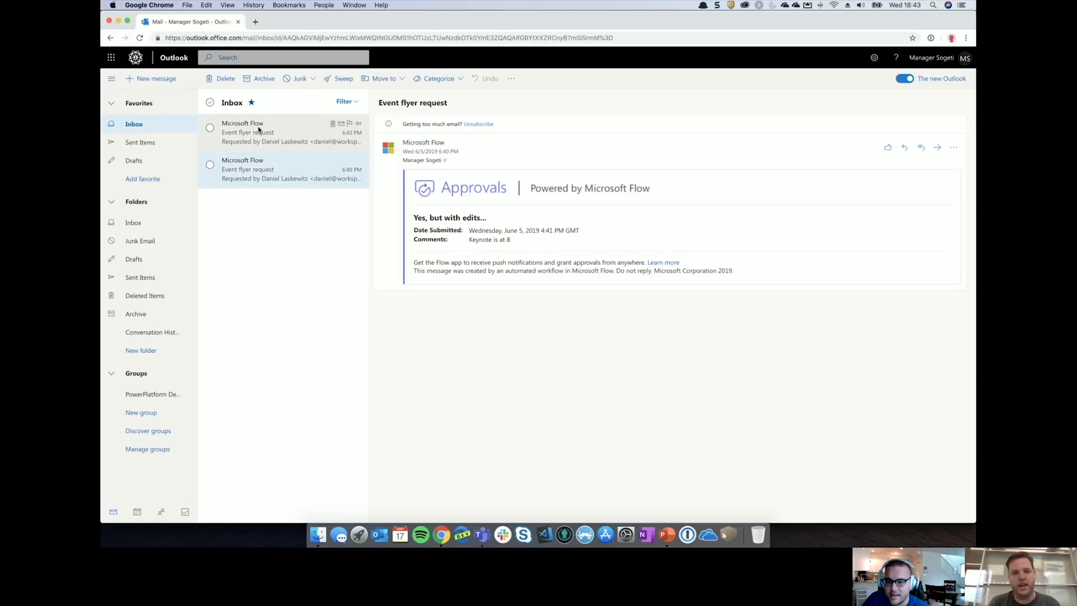
Reopen the newest "Event flyer request" email and submit the response Yes without a comment
left_click(289, 142)
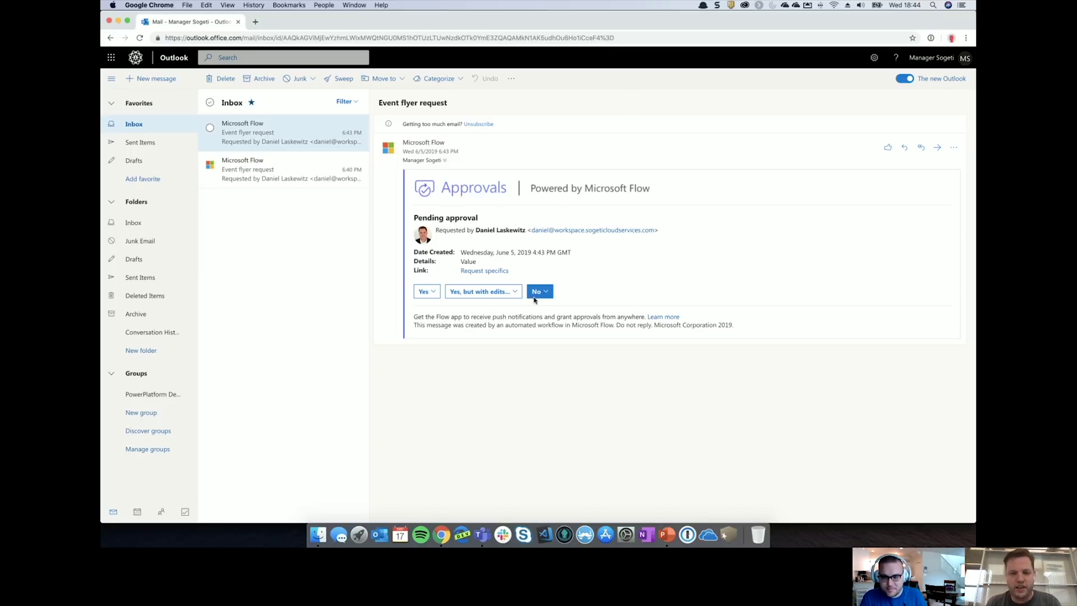
left_click(430, 291)
left_click(437, 362)
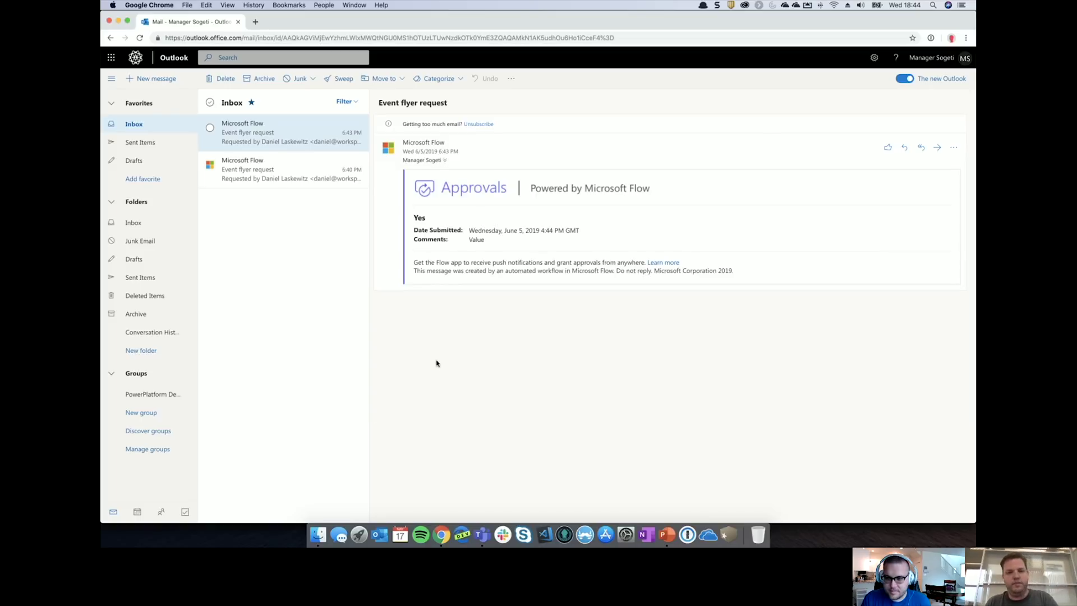
In the requester's mailbox, open the new "Your event flyer is ready" email and preview "20190605-Cool event.pdf" down to its date and time
key("super+grave")
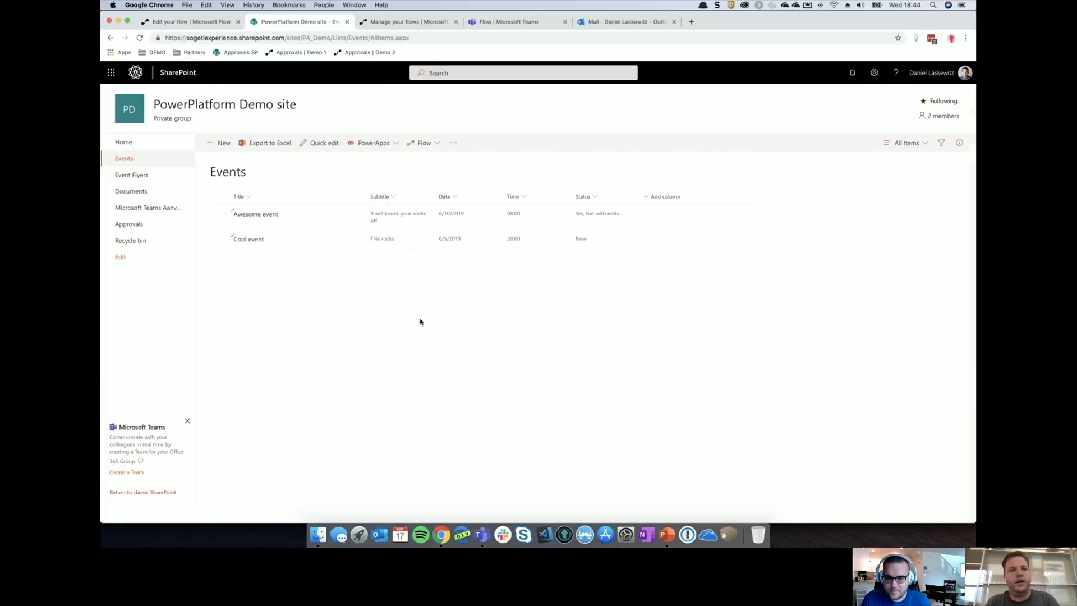
left_click(611, 23)
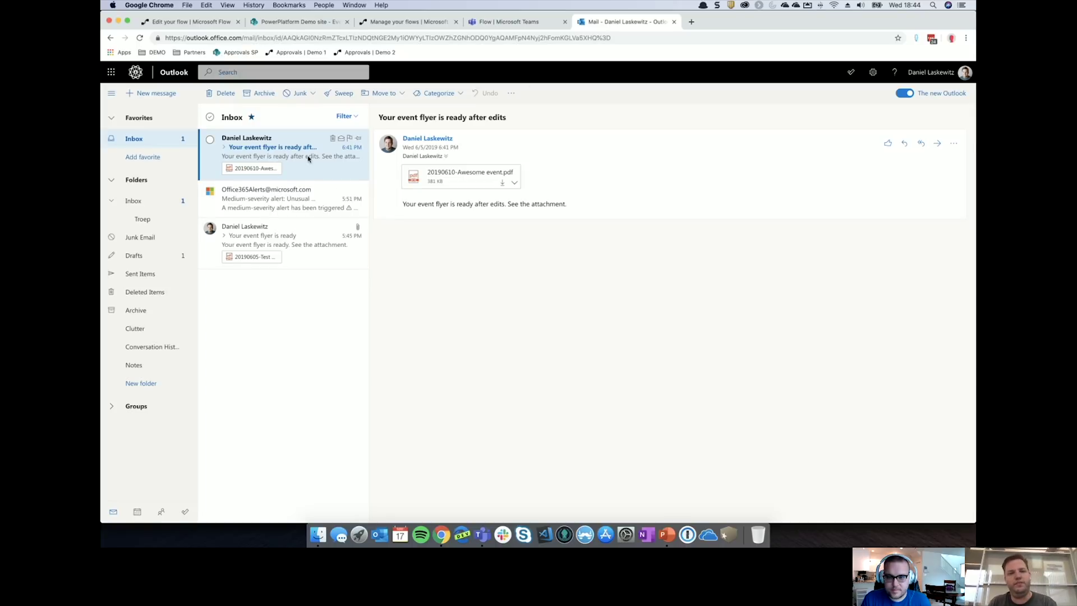
left_click(266, 148)
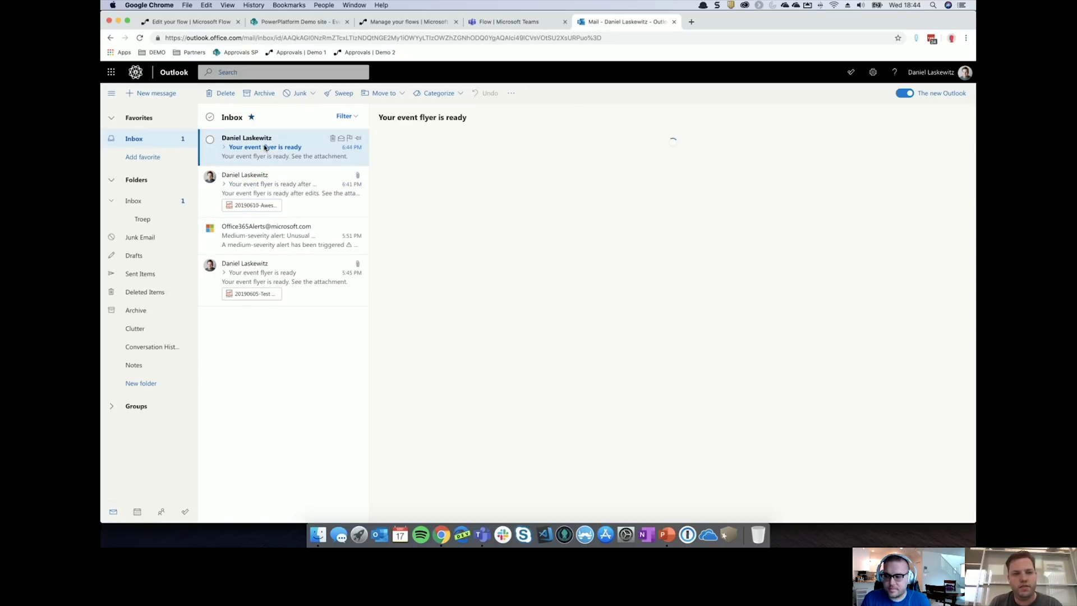
left_click(469, 173)
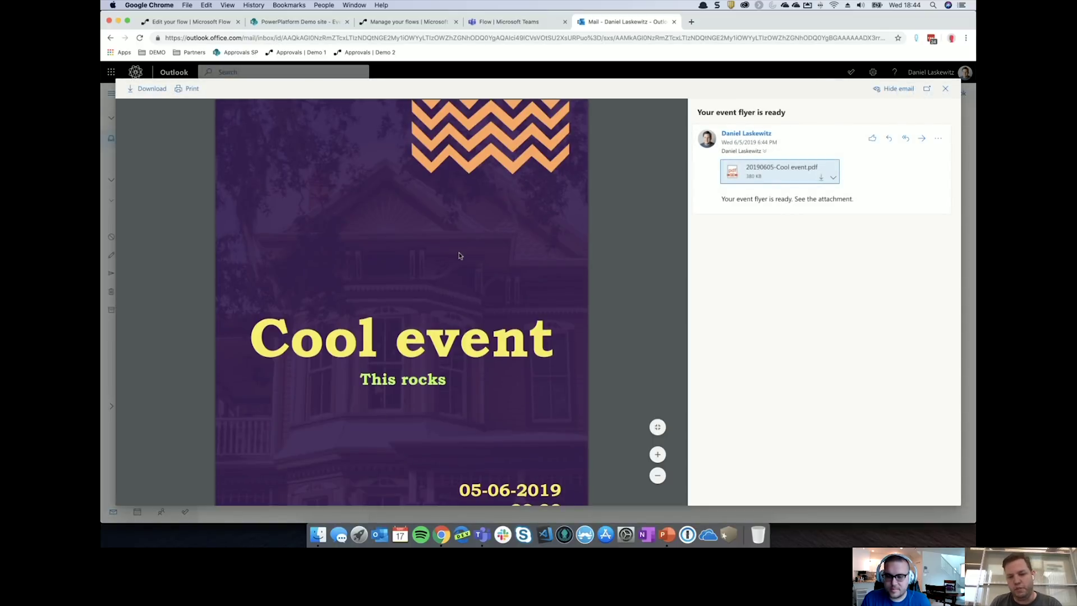
scroll(461, 255, "down", 3)
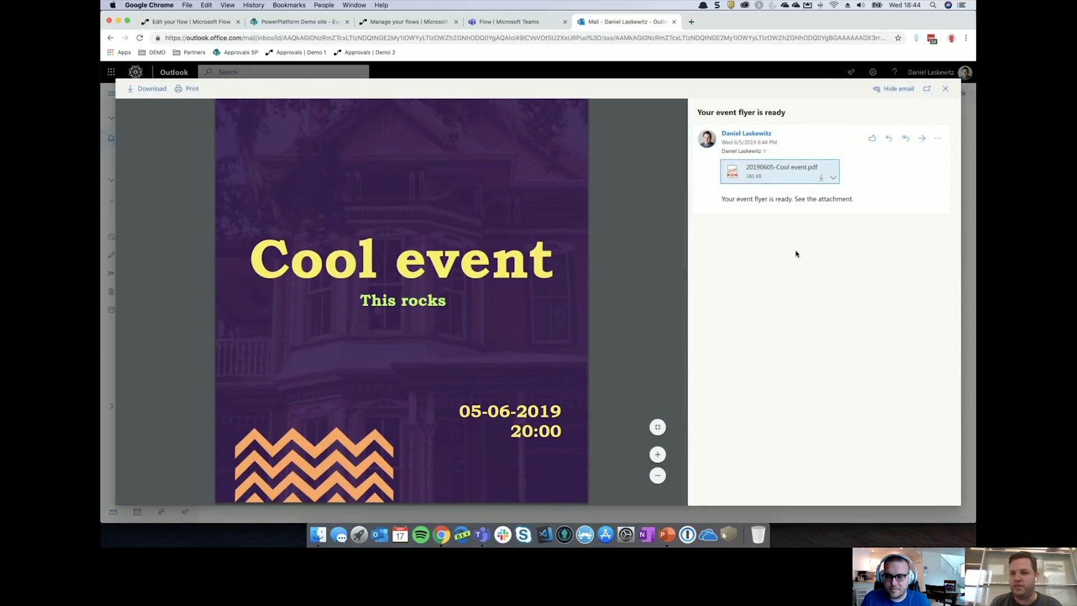